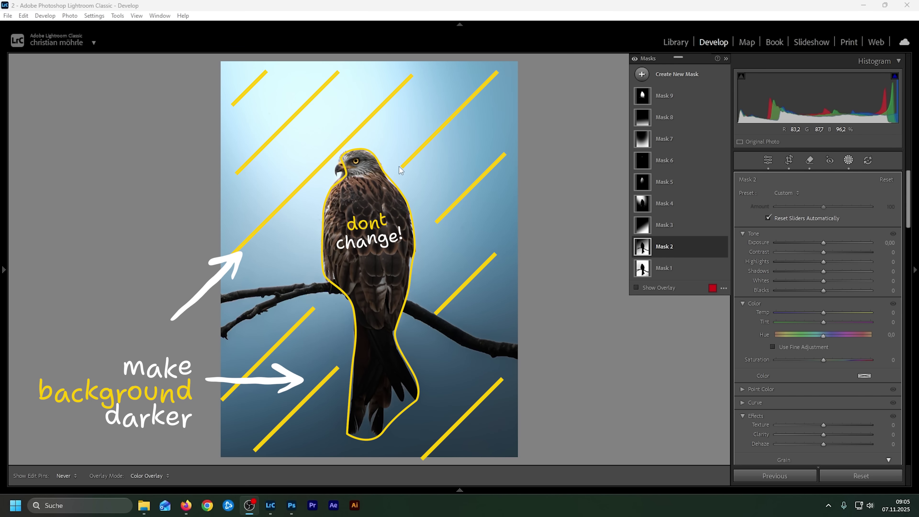
Step: Inspect the overlay of the background mask Mask 2 and lower its exposure to -1,21 to darken the background
click(636, 287)
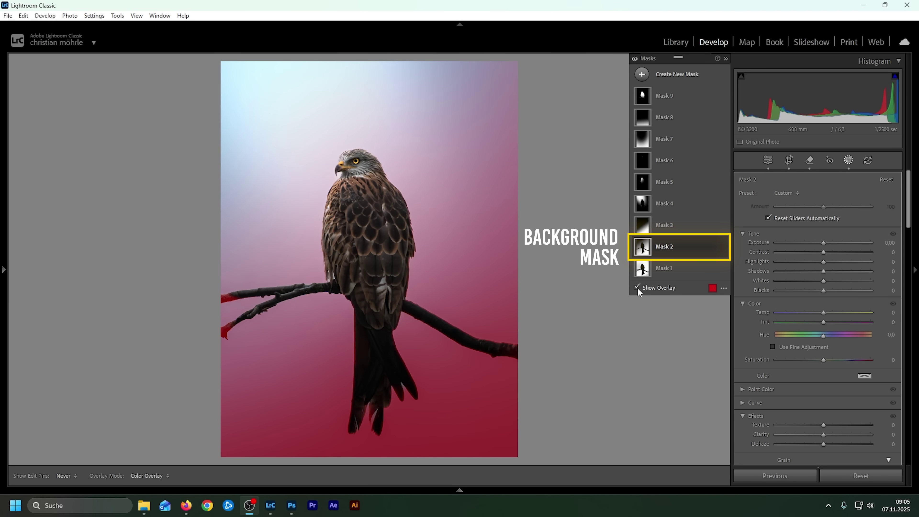
click(636, 287)
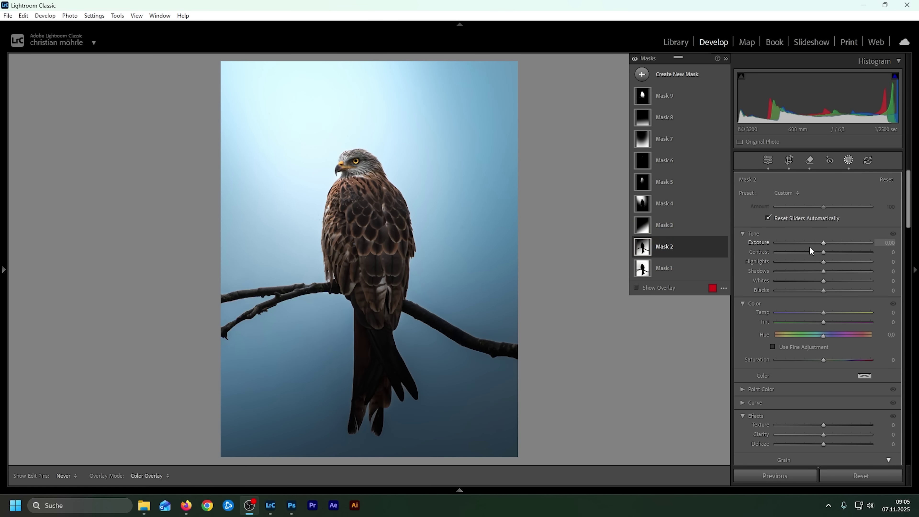
drag(823, 243, 807, 243)
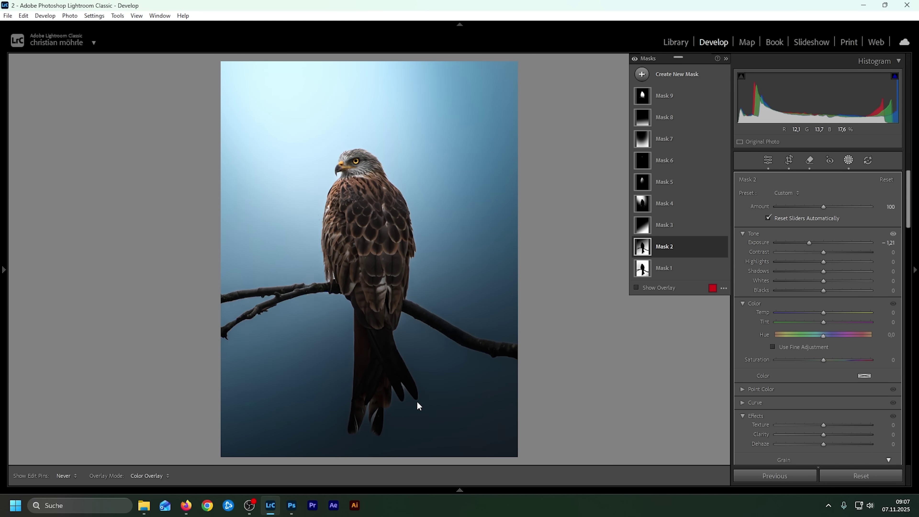
drag(416, 404, 474, 392)
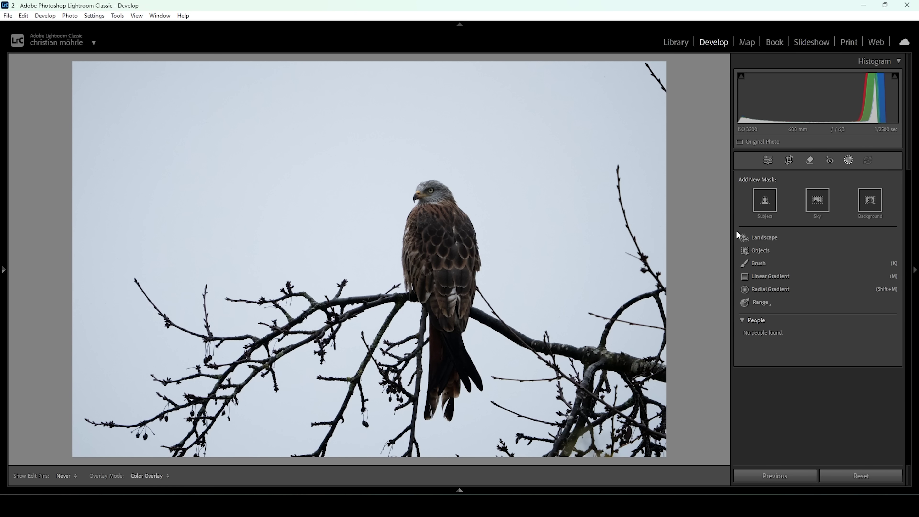
Step: Crop the photo to a tall portrait format centred on the perched bird, leaving a small margin around it
click(788, 162)
drag(74, 261, 203, 270)
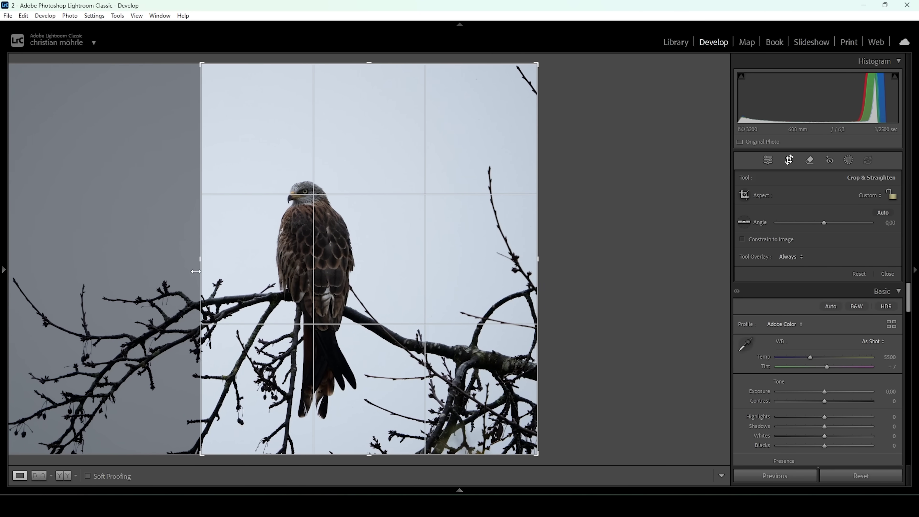
drag(422, 229, 423, 227)
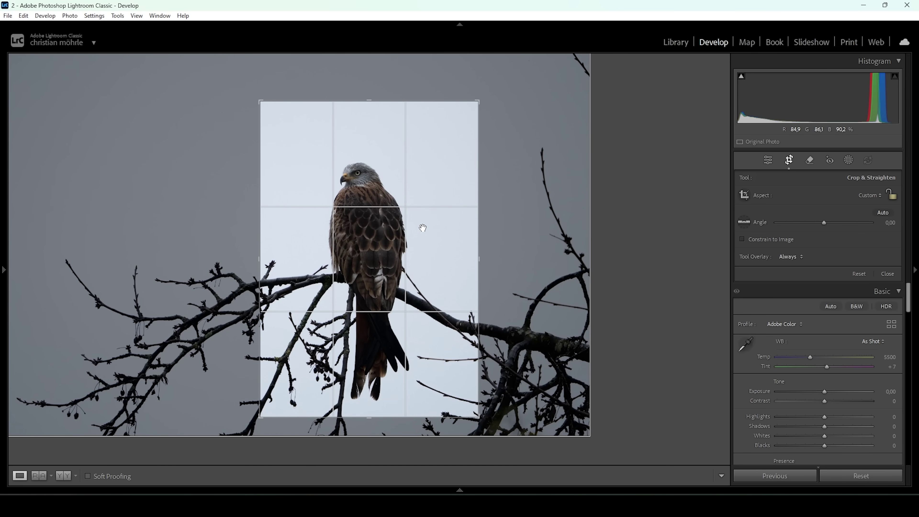
click(770, 158)
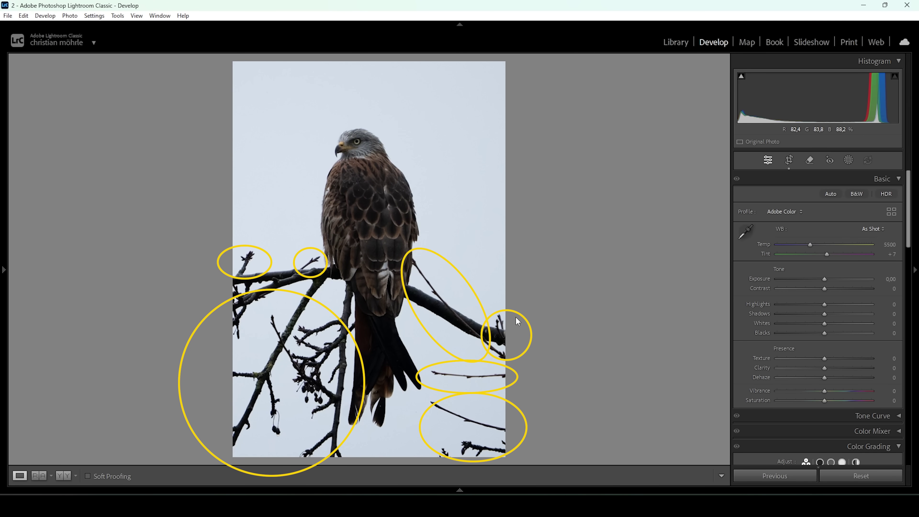
Step: Remove the stray twigs beside the bird and around the main branch with the Remove tool using generative AI
click(809, 160)
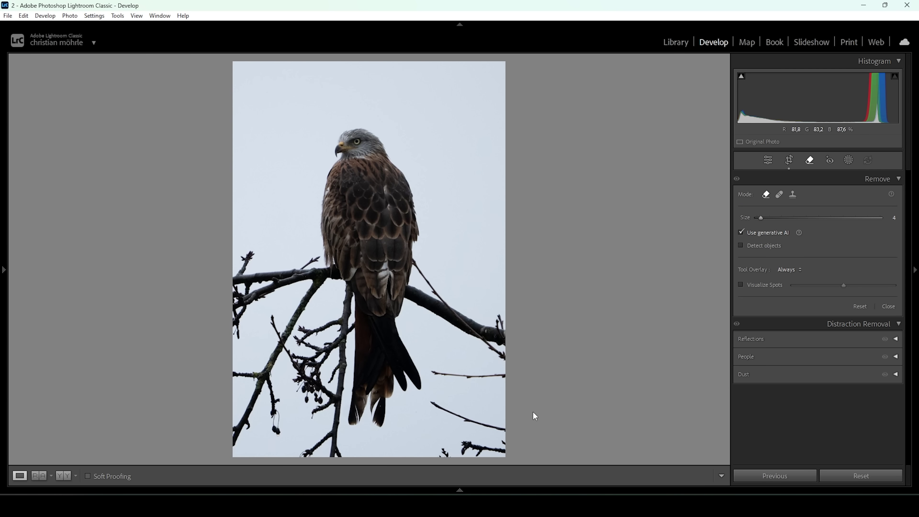
scroll(438, 371, up, 1)
mouse_move(439, 370)
mouse_down()
mouse_move(430, 372)
mouse_move(494, 377)
mouse_move(432, 373)
mouse_move(504, 431)
mouse_move(481, 448)
mouse_up()
drag(412, 259, 504, 359)
drag(500, 314, 500, 340)
drag(252, 251, 238, 278)
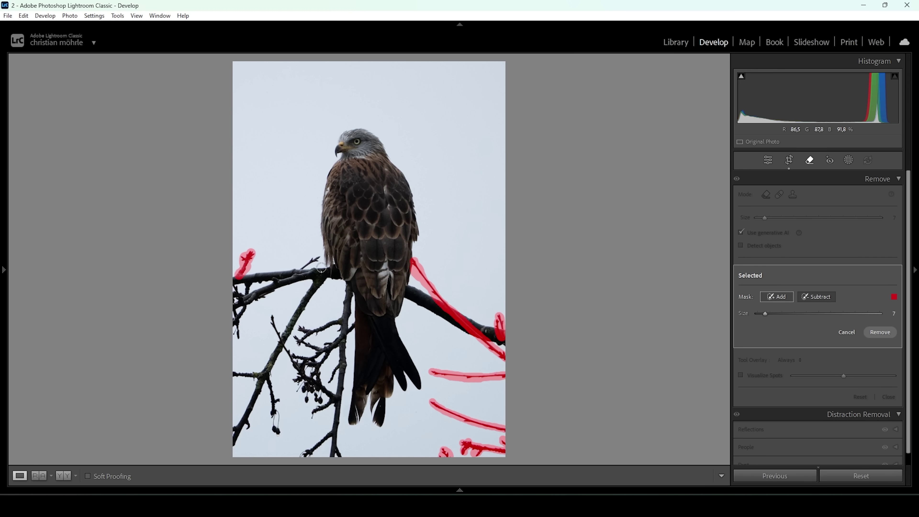
drag(301, 270, 314, 259)
key(bracketright)
key(bracketright)
drag(236, 372, 273, 374)
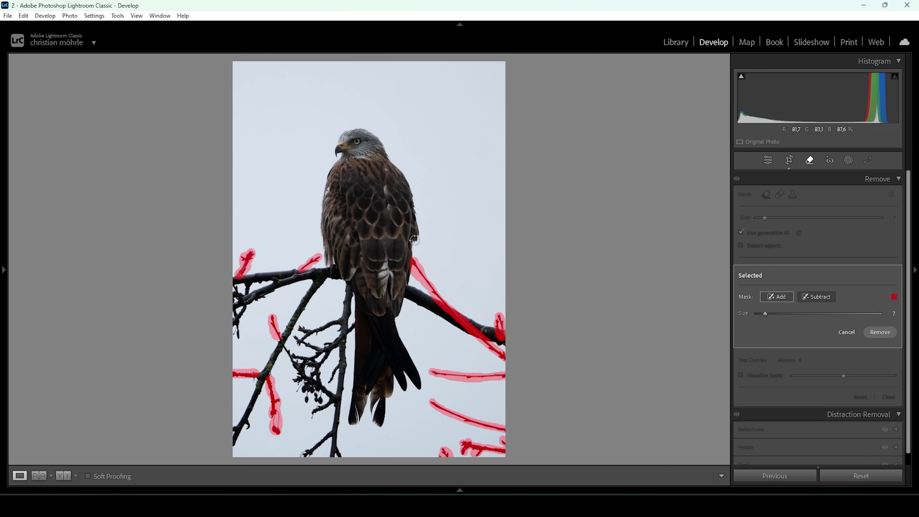
click(881, 332)
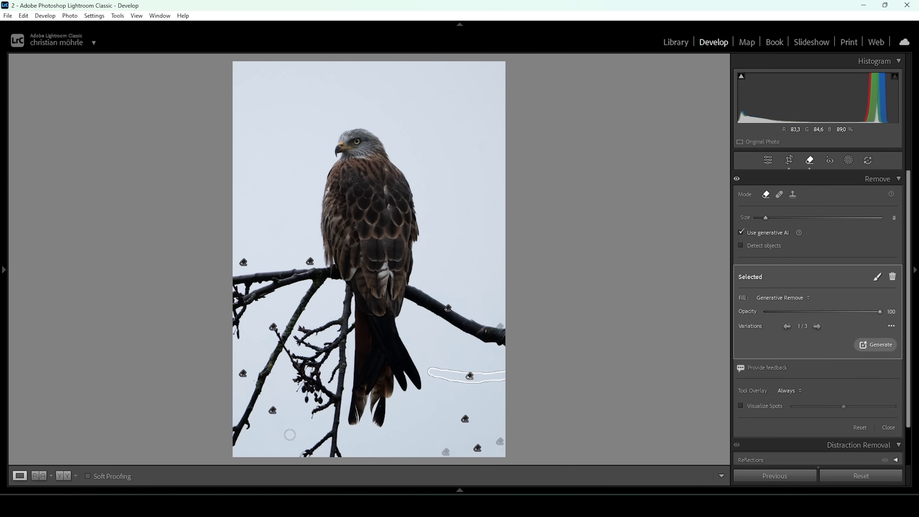
Step: Paint over the remaining hanging branches below the main branch, beside the bird's tail, to remove them
scroll(236, 441, up, 4)
scroll(236, 440, down, 2)
mouse_move(242, 423)
mouse_down()
mouse_move(322, 289)
mouse_move(349, 285)
mouse_up()
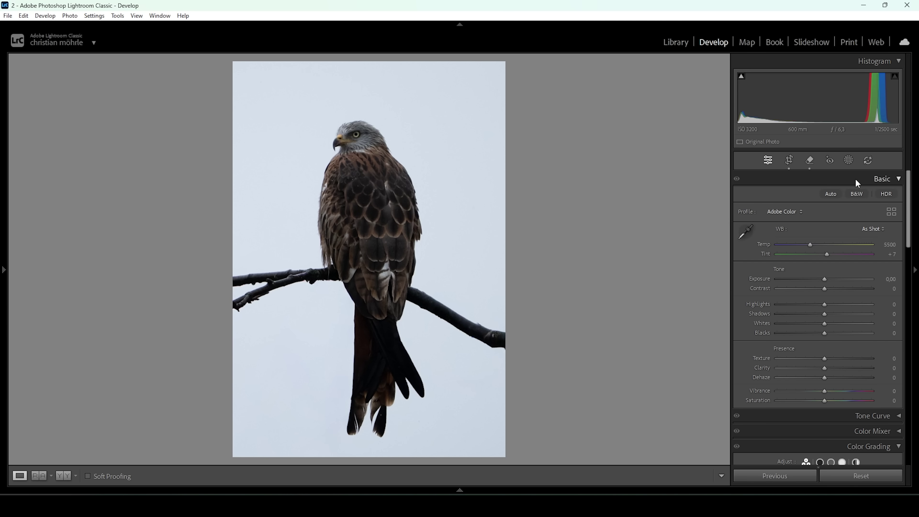
Step: Apply Denoise to the photo with an amount of 50
click(893, 180)
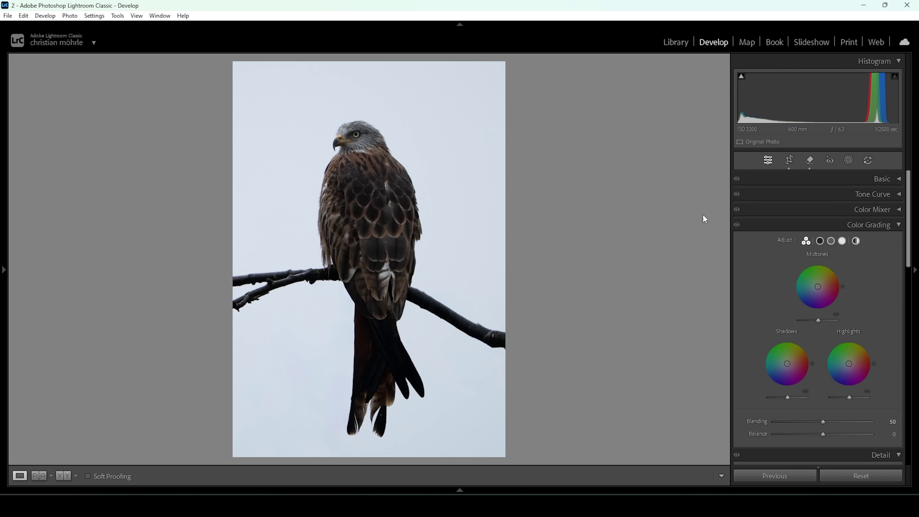
click(878, 223)
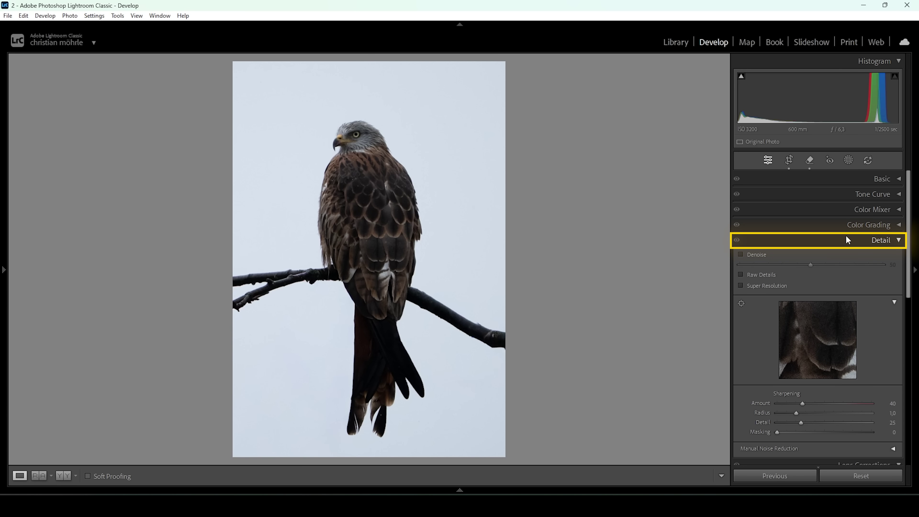
click(747, 255)
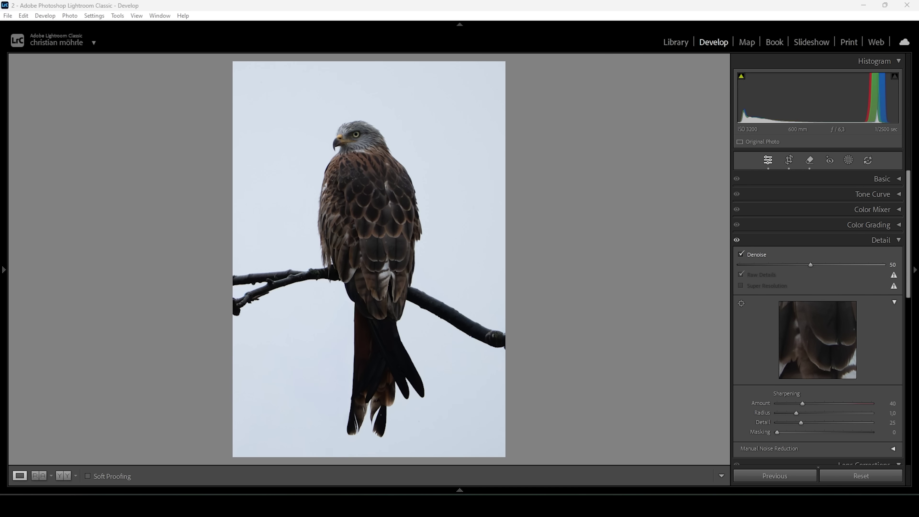
click(875, 238)
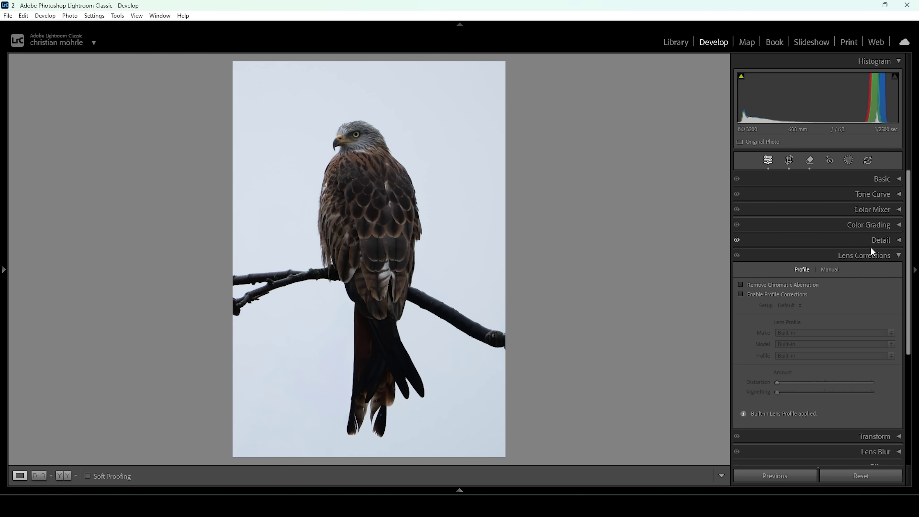
Step: Apply the Adobe Standard profile and set Exposure to -0,25, Highlights to -71, Shadows to +13 and Blacks to +16
click(883, 178)
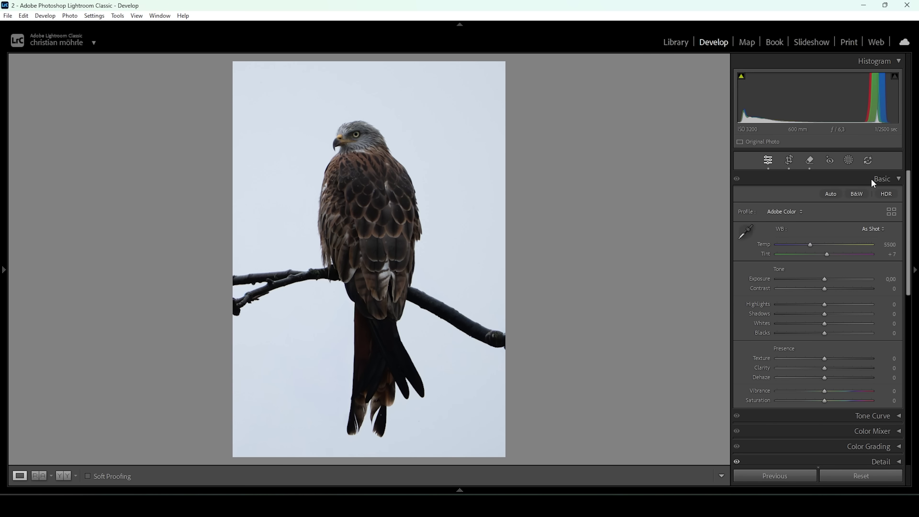
click(794, 212)
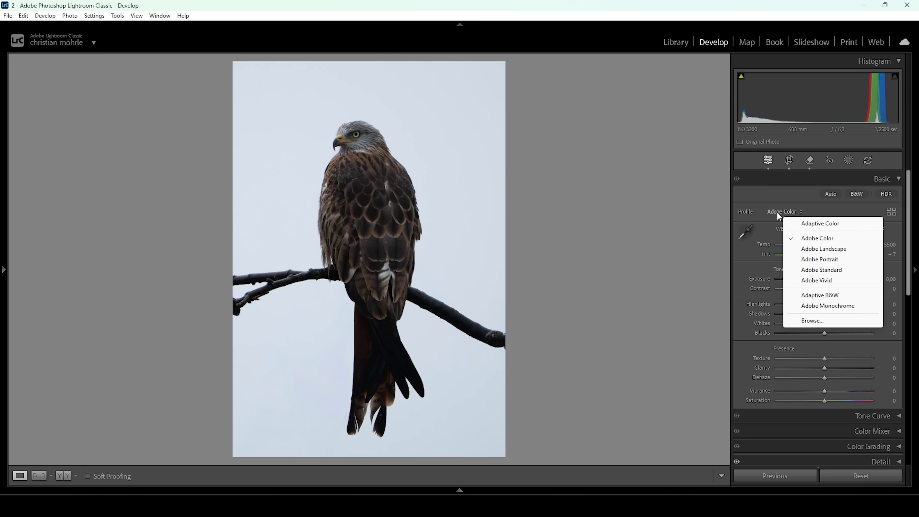
click(829, 269)
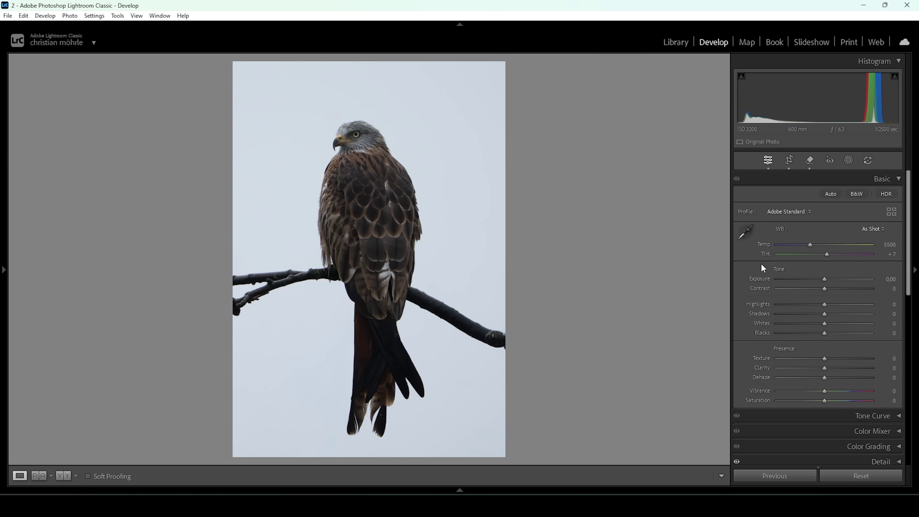
drag(825, 279, 792, 304)
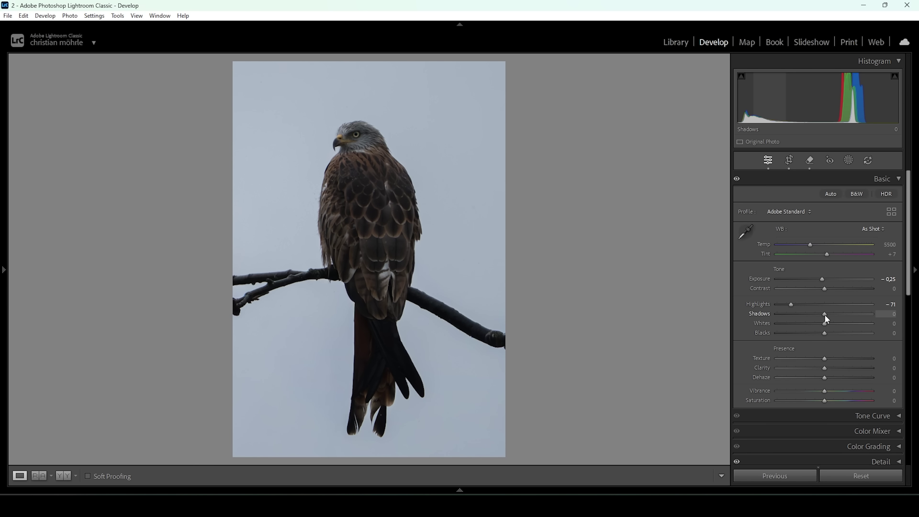
drag(824, 315, 832, 332)
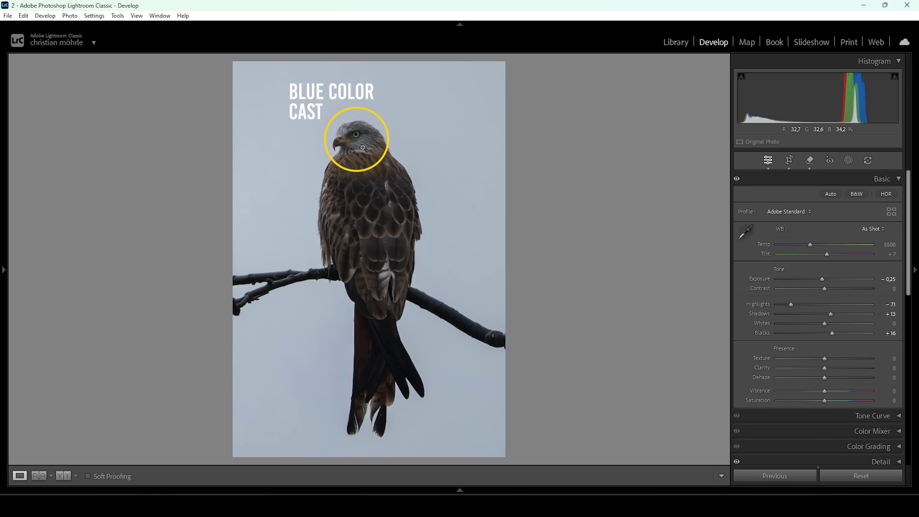
Step: Correct the blue color cast by setting the white balance temperature to 6000 and the tint to +16
drag(808, 247, 815, 249)
drag(815, 246, 814, 246)
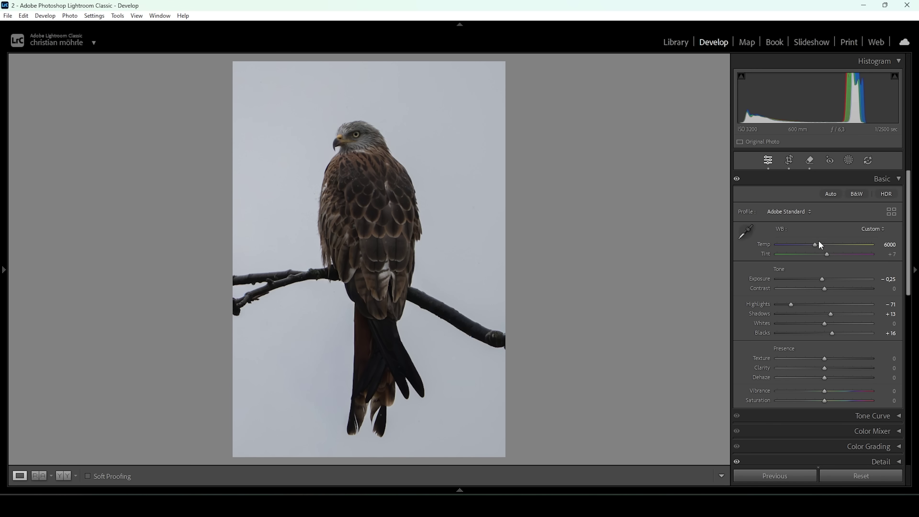
drag(828, 255, 828, 256)
drag(828, 256, 830, 256)
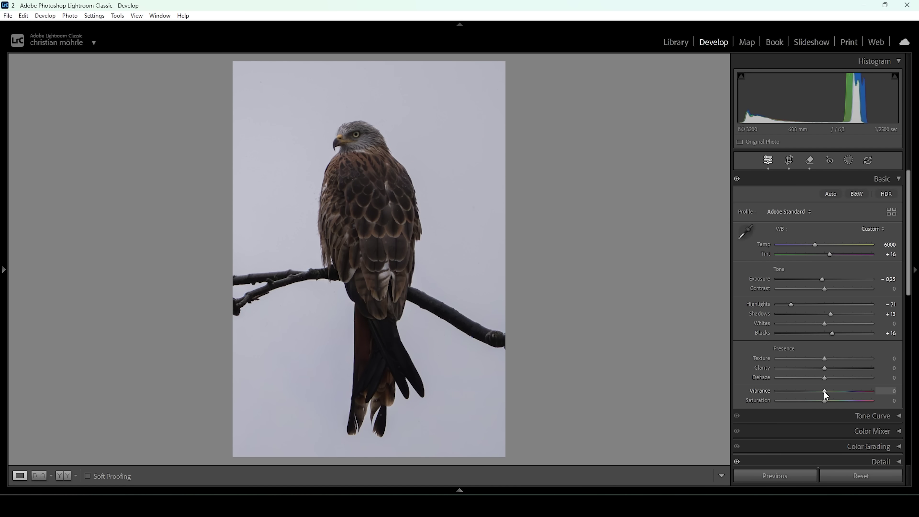
Step: Set Vibrance to -11, Texture and Clarity to +5 and Dehaze to +13, and compare the photo before and after
drag(821, 390, 819, 391)
drag(824, 360, 829, 372)
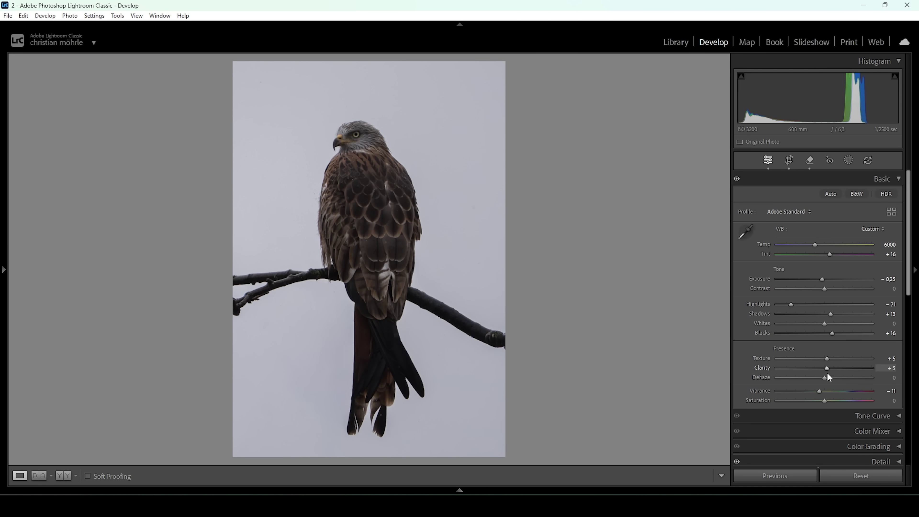
drag(828, 379, 831, 379)
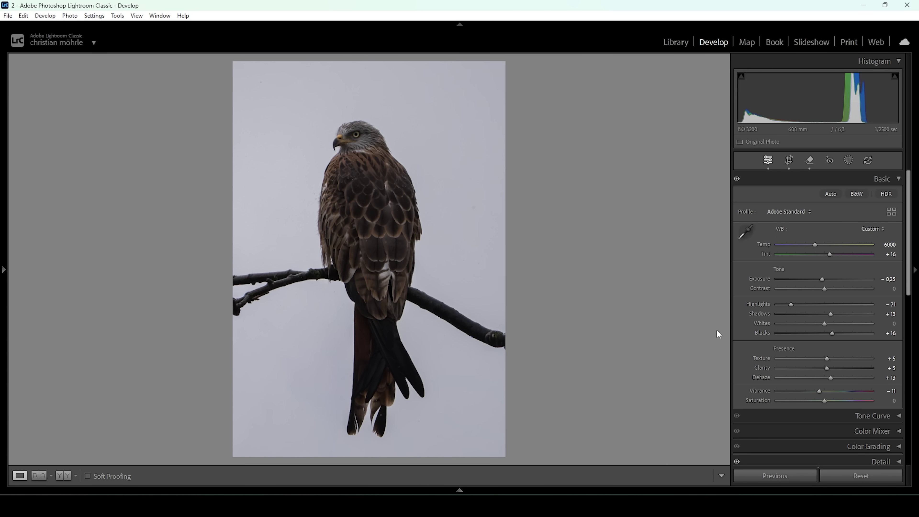
click(64, 475)
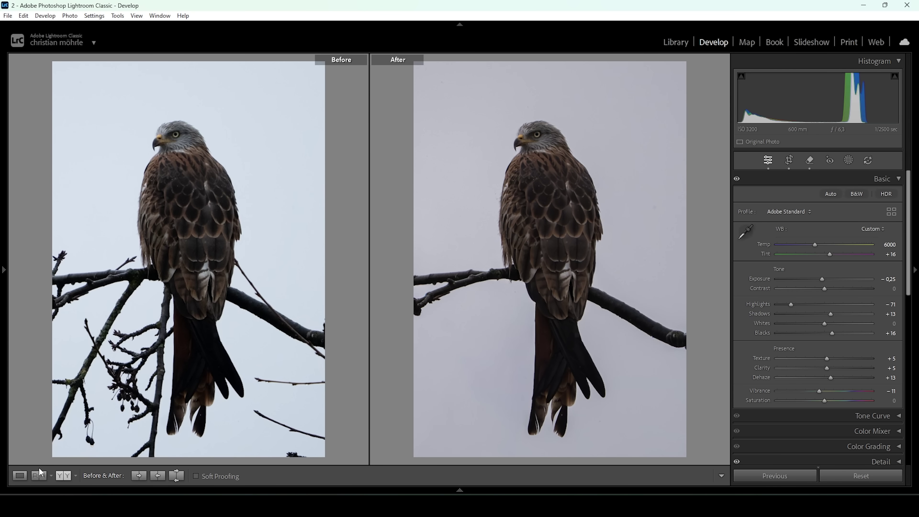
click(20, 475)
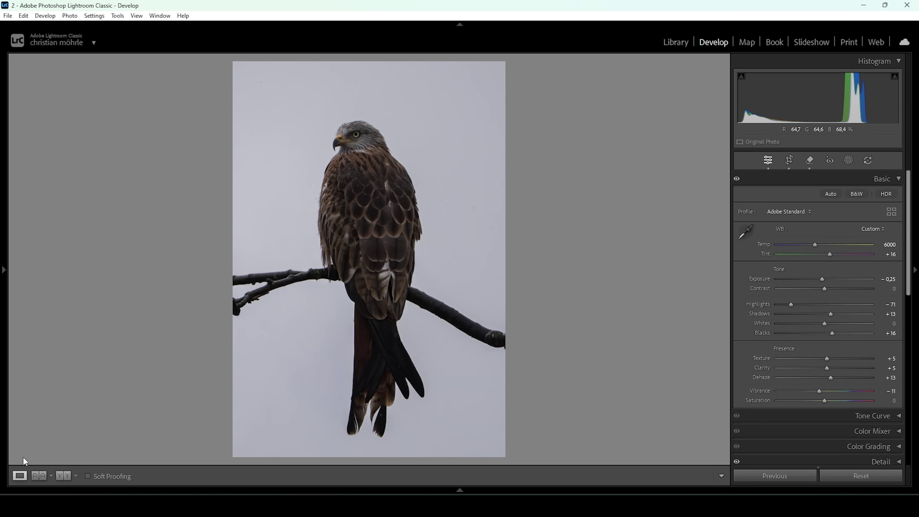
Step: Create a Color Range mask by sampling the plain sky behind the bird and set its Refine value to 70
click(848, 162)
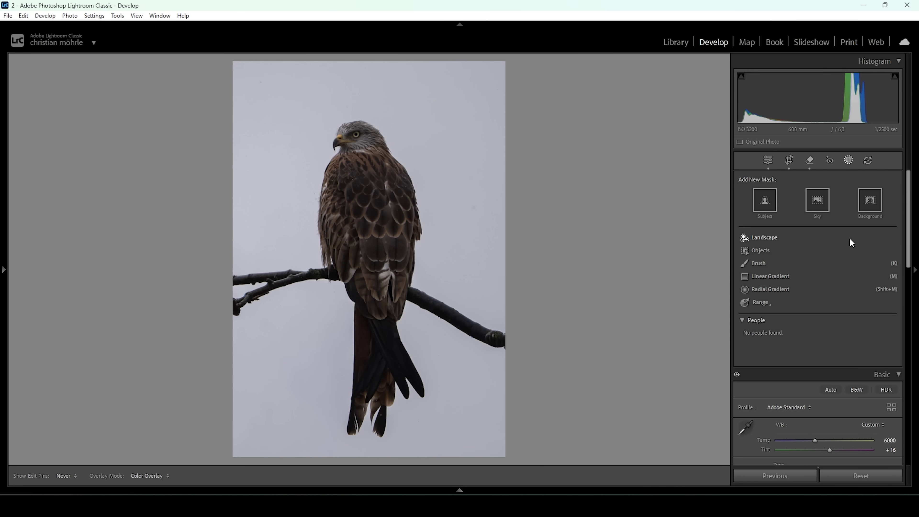
click(765, 303)
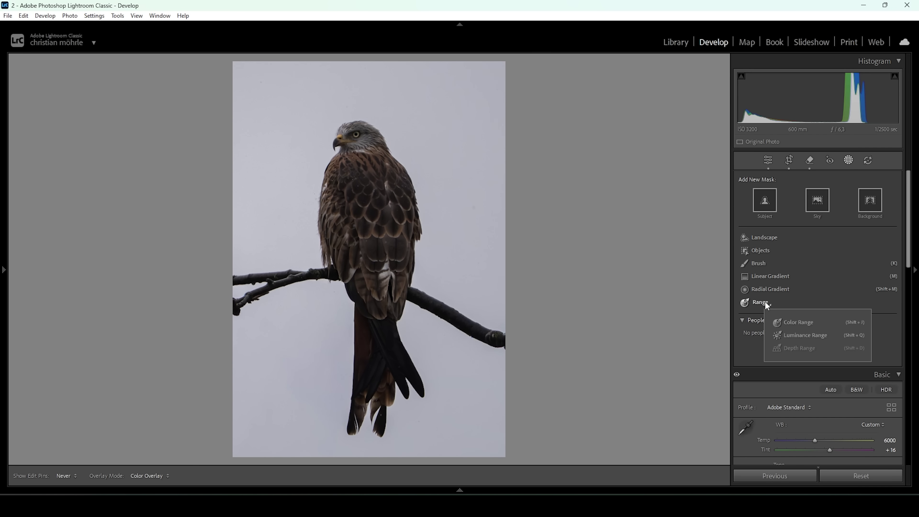
click(791, 322)
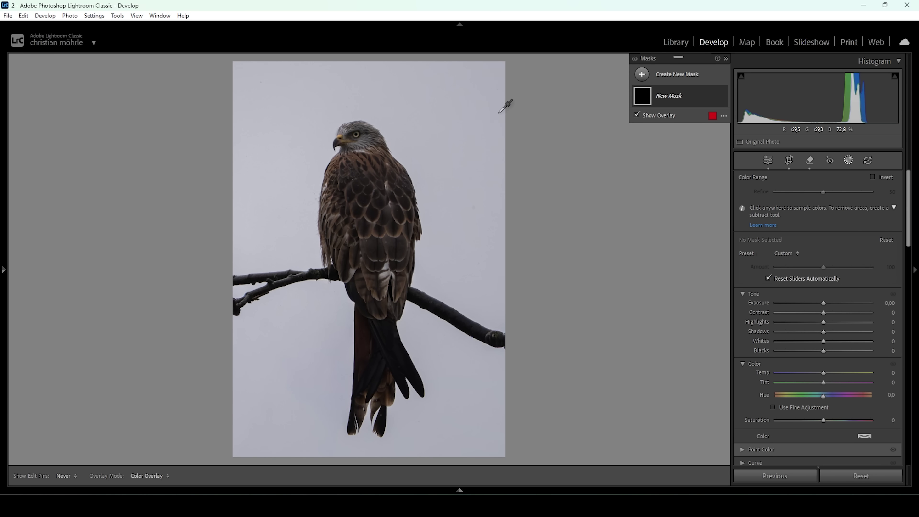
click(466, 108)
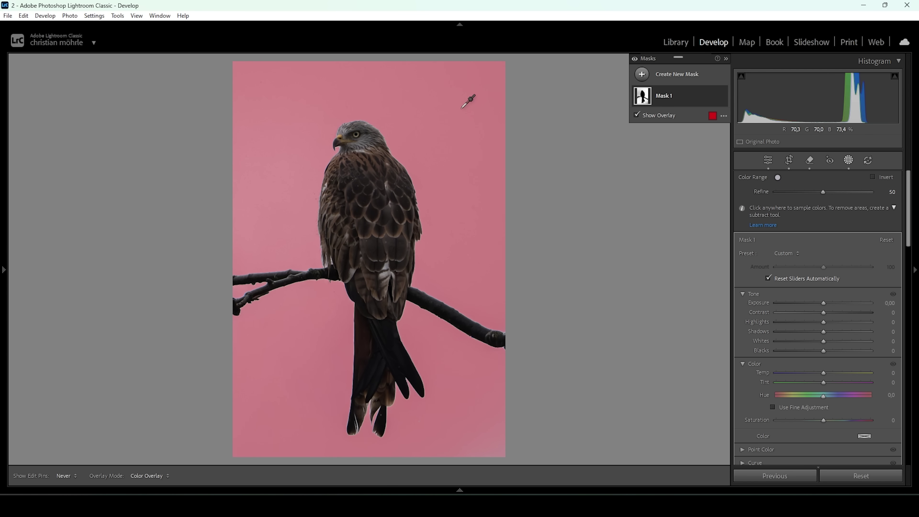
drag(823, 191, 823, 191)
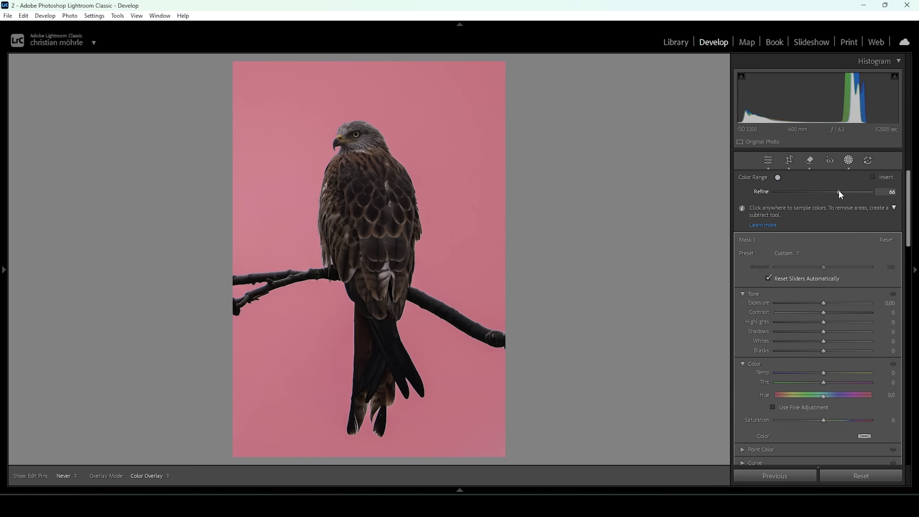
drag(840, 192, 841, 192)
Step: Subtract the automatically selected subject from the sky's Color Range mask
click(667, 101)
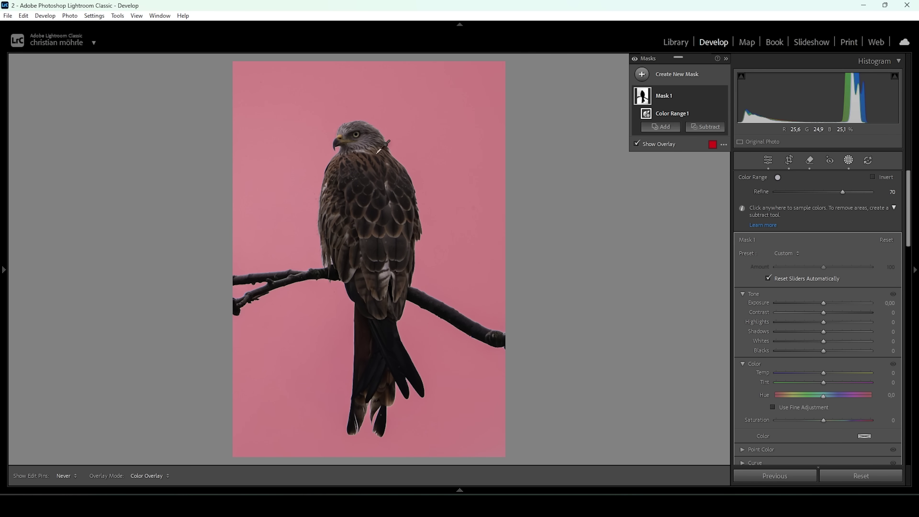
click(713, 127)
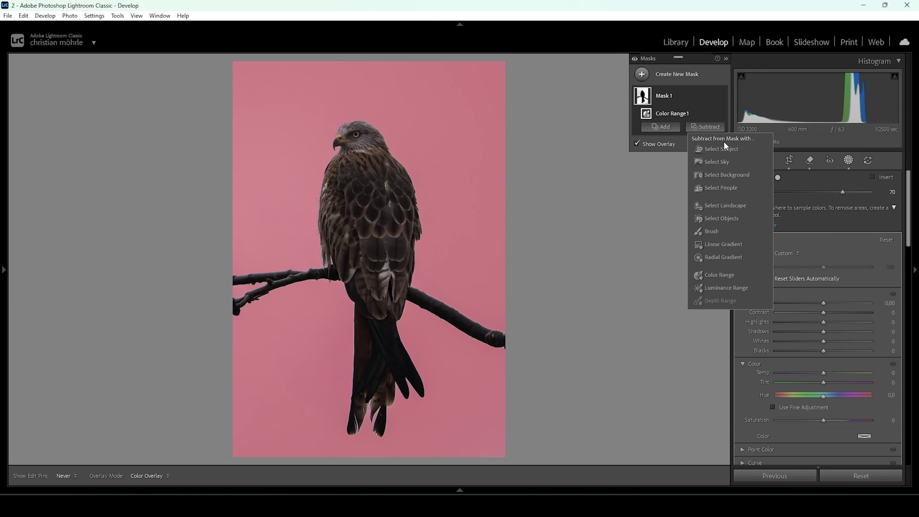
click(725, 148)
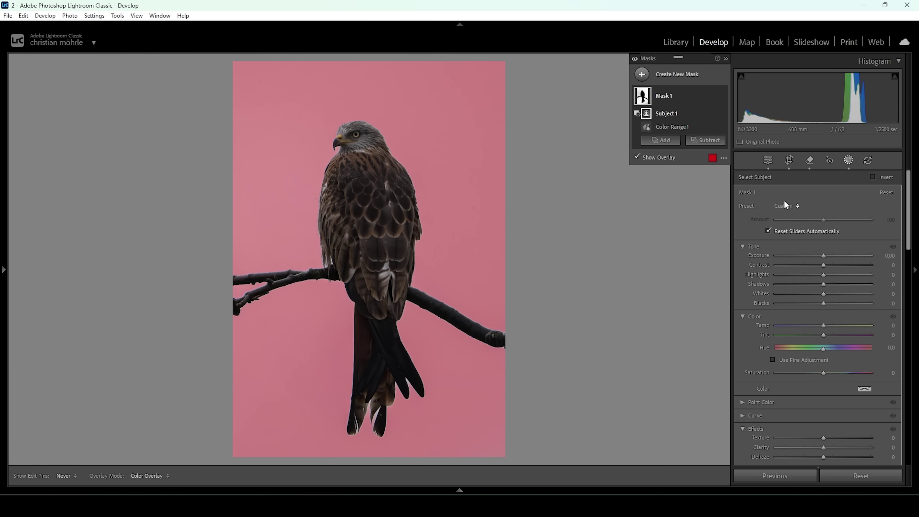
Step: Cool and slightly darken the masked sky by setting Temp to -35 and Exposure to -0.16
drag(824, 325, 813, 324)
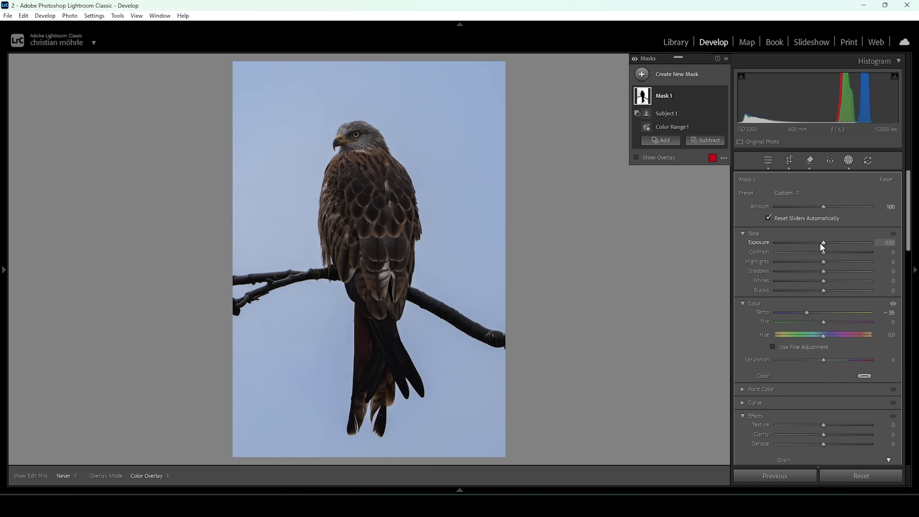
drag(823, 242, 806, 243)
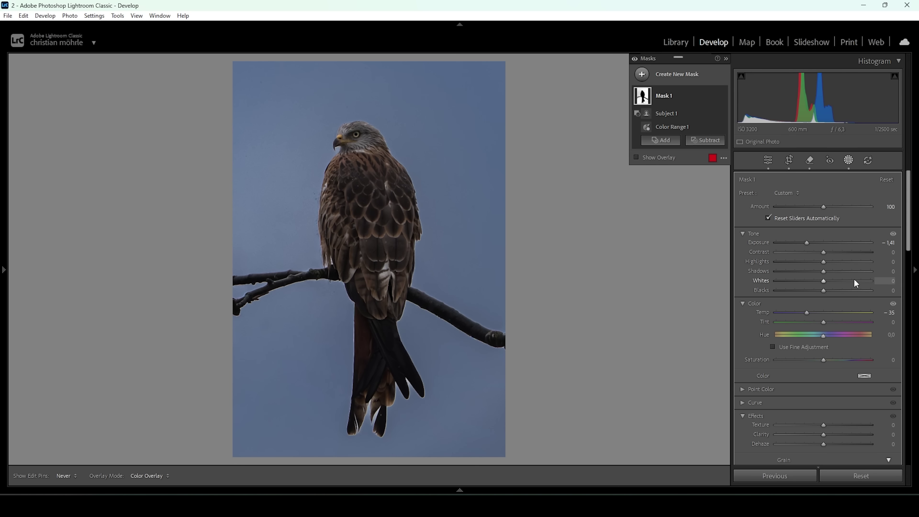
drag(810, 242, 821, 243)
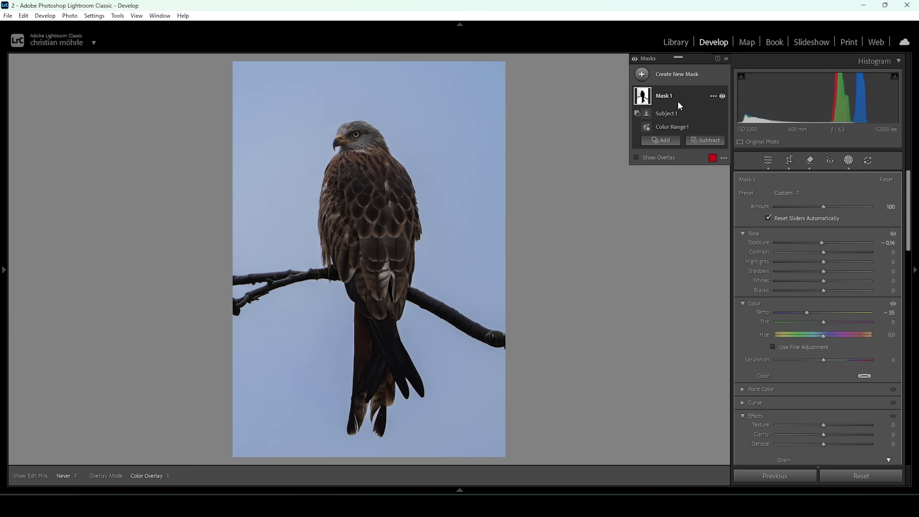
Step: Add a Brush component to the sky mask at the bird's tail, with size 2, Feather 100, Flow 90 and Auto Mask on
click(636, 157)
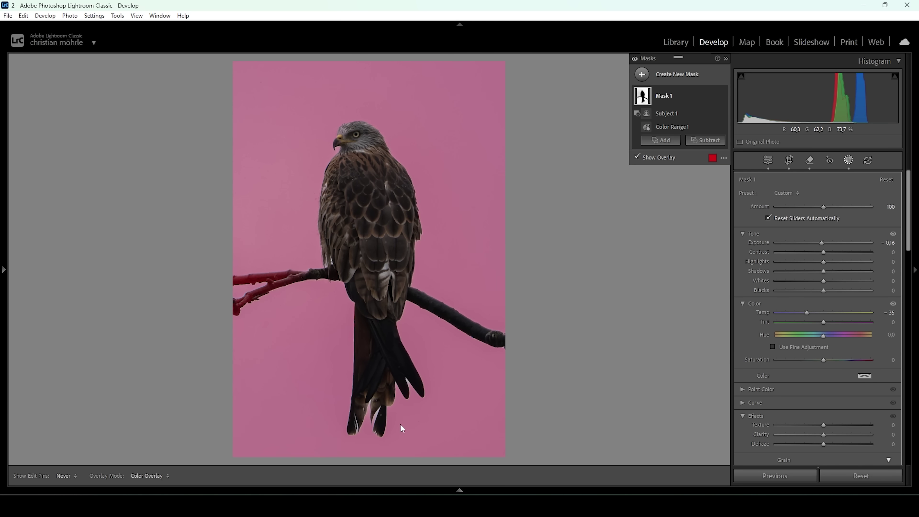
click(404, 408)
drag(457, 395, 486, 378)
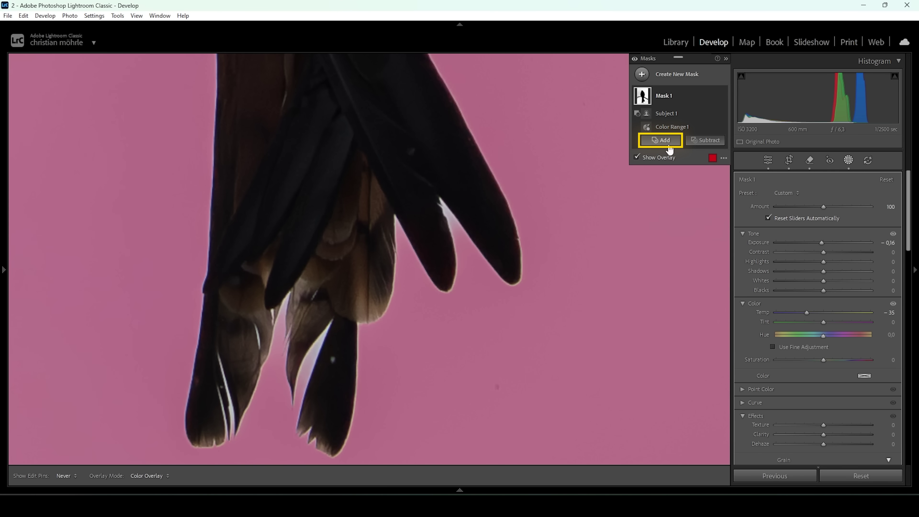
click(662, 141)
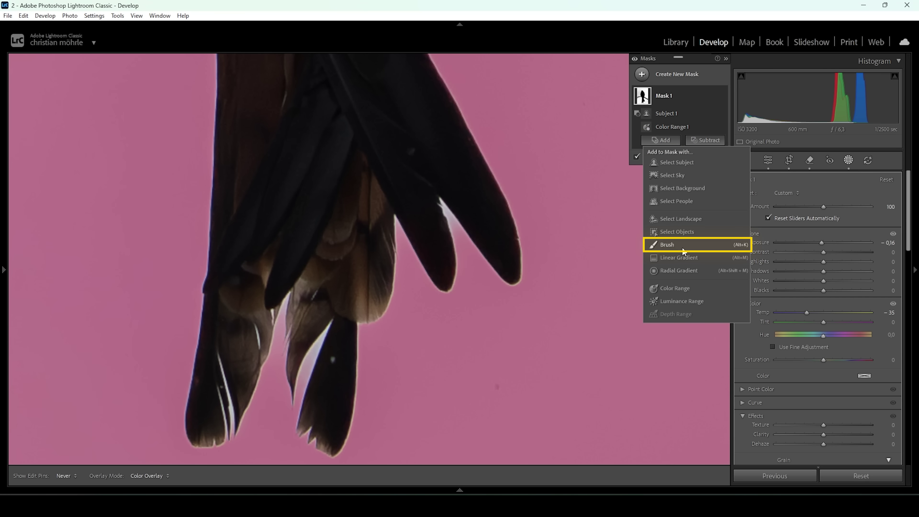
click(673, 245)
click(768, 235)
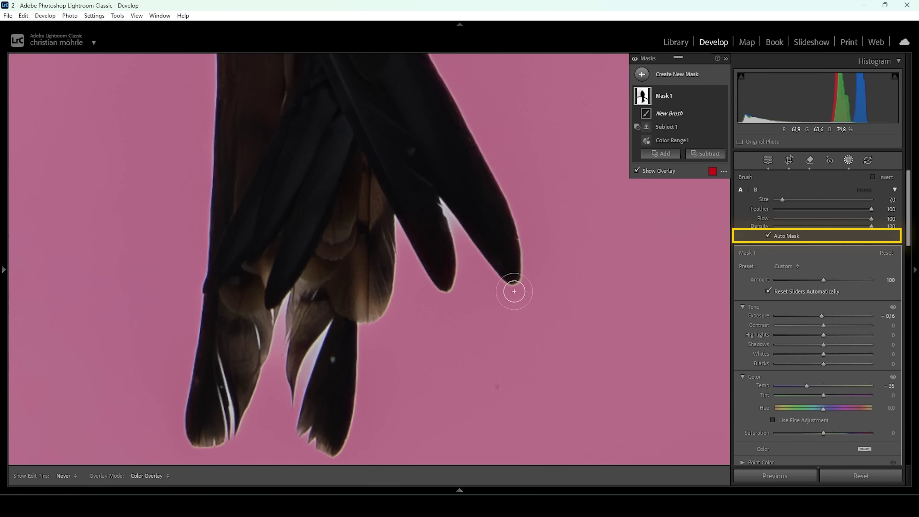
scroll(202, 311, down, 2)
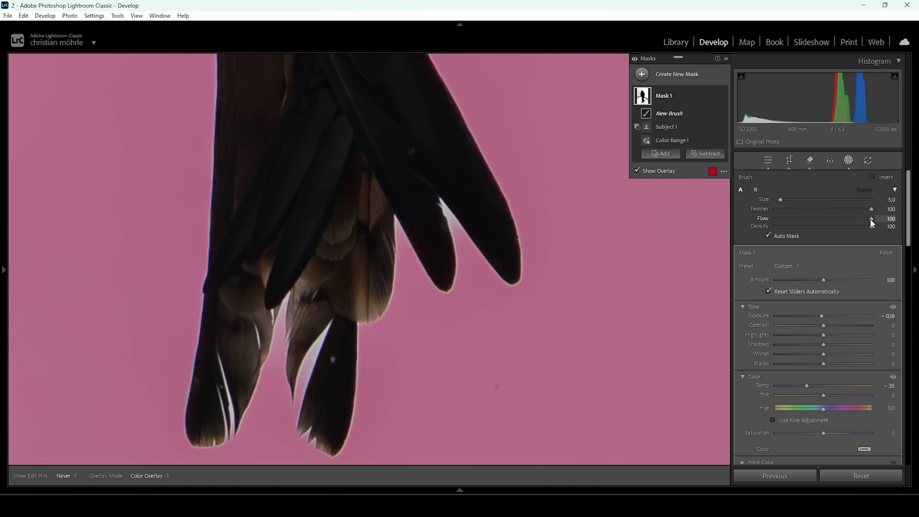
drag(864, 220, 861, 218)
scroll(212, 308, down, 2)
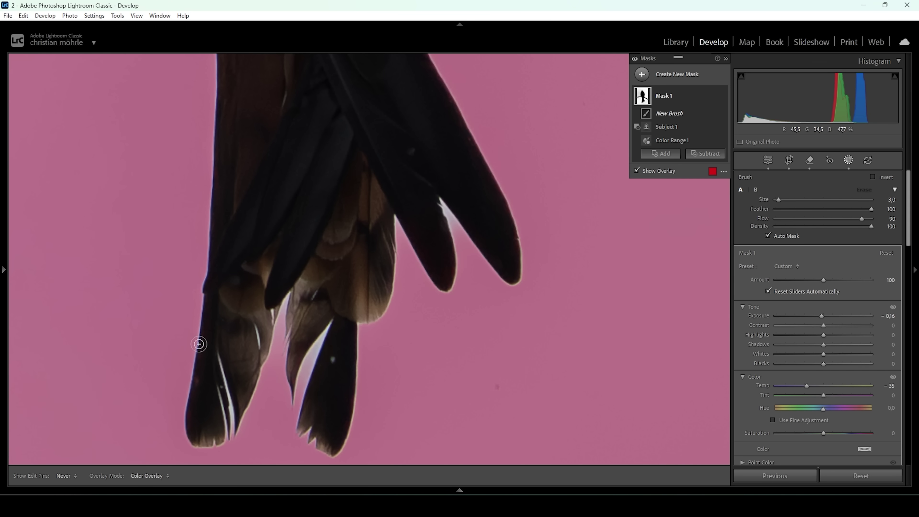
scroll(179, 373, down, 1)
Step: Paint the outer tail-feather edge and the unmasked sky gaps between the tail feathers into the mask
alt+click(191, 381)
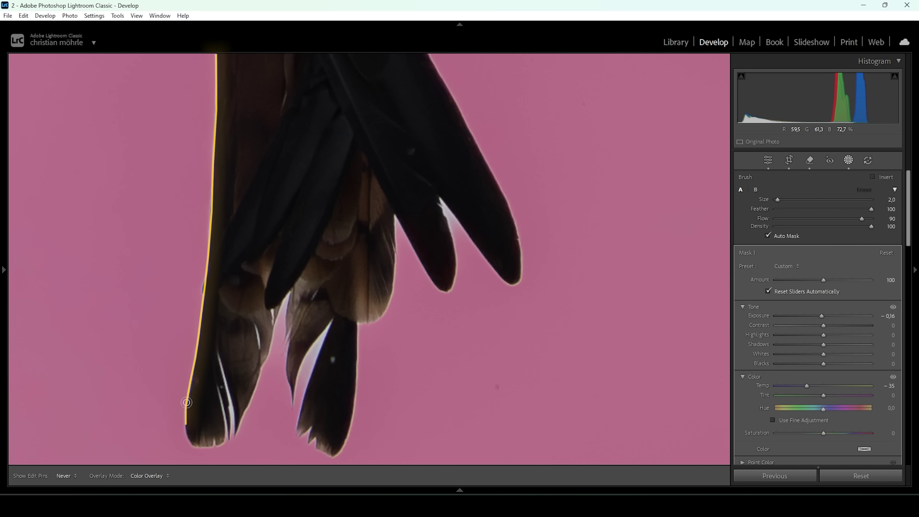
scroll(195, 396, up, 2)
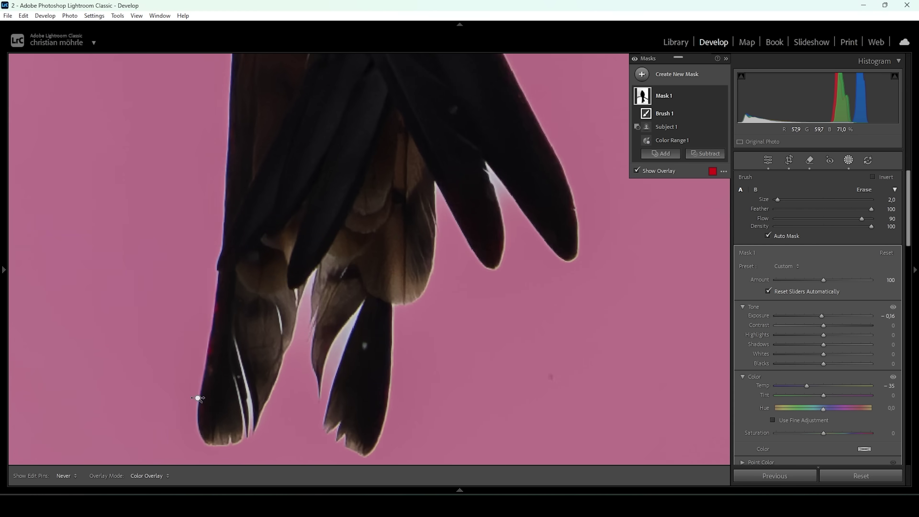
mouse_move(256, 359)
mouse_down()
mouse_move(311, 438)
mouse_move(329, 434)
mouse_up()
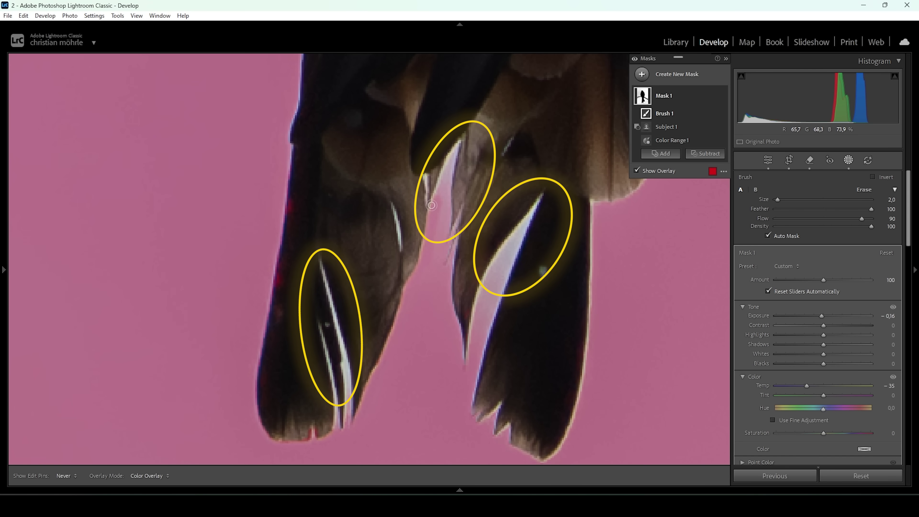
mouse_move(439, 218)
mouse_down()
mouse_move(430, 248)
mouse_move(442, 241)
mouse_move(444, 191)
mouse_move(436, 255)
mouse_move(437, 187)
mouse_move(456, 333)
mouse_move(521, 228)
mouse_up()
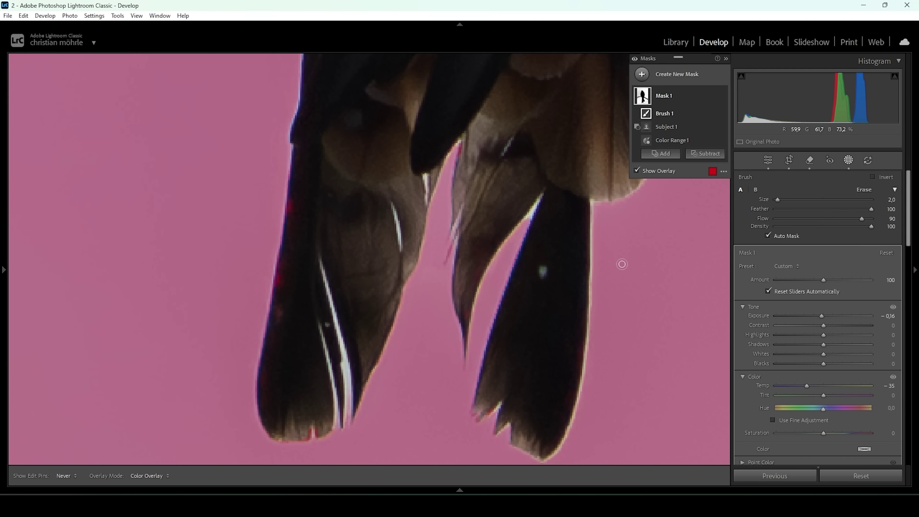
Step: Enable Remove Chromatic Aberration in the photo's lens corrections
click(769, 159)
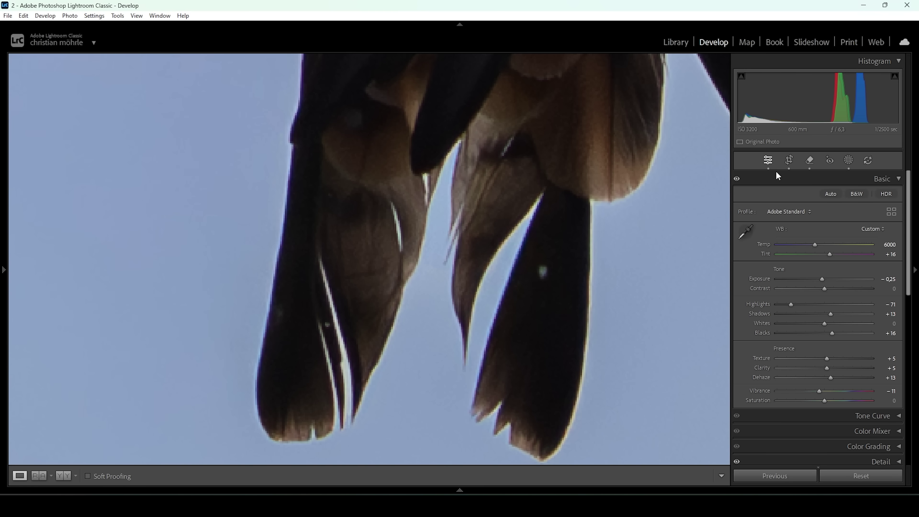
click(894, 179)
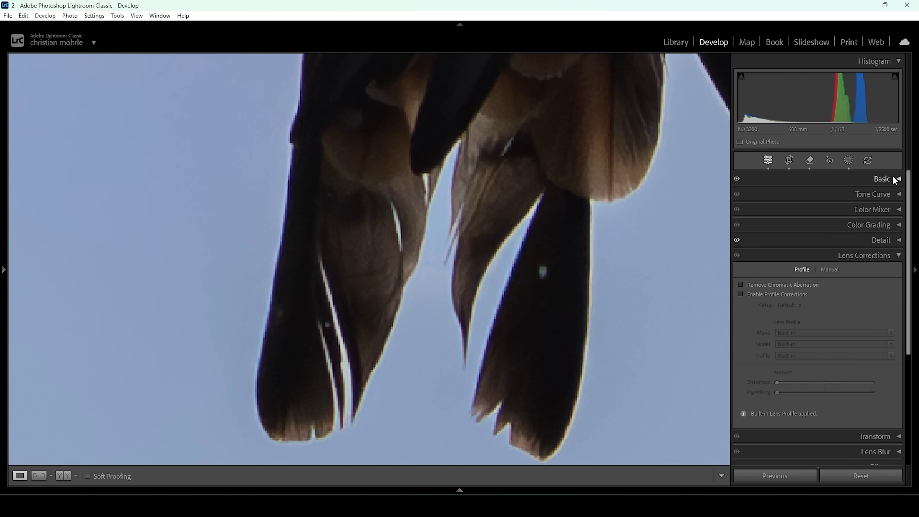
click(752, 285)
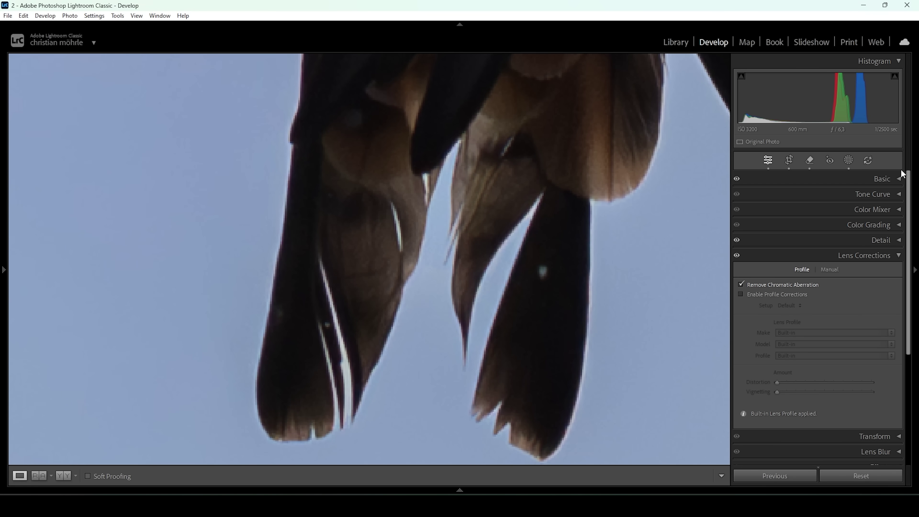
Step: Reselect the Brush 1 component of Mask 1 and show the mask overlay
click(854, 160)
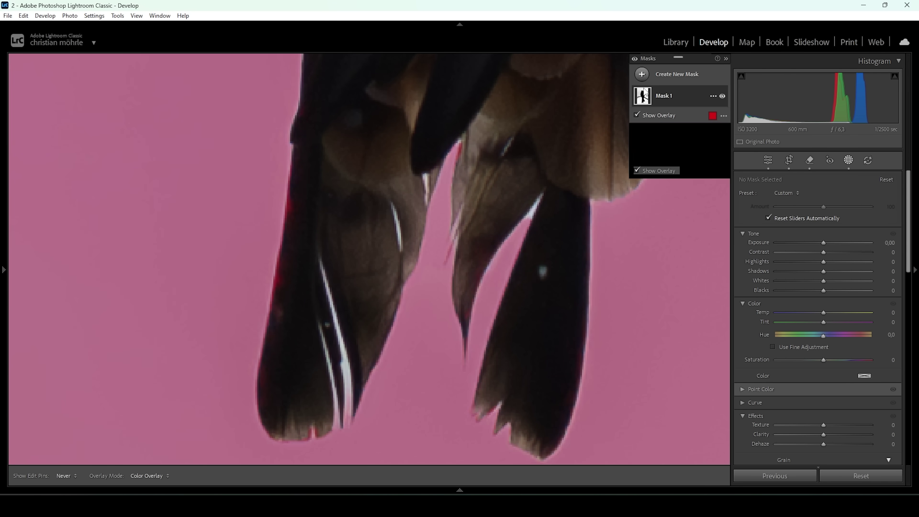
click(645, 94)
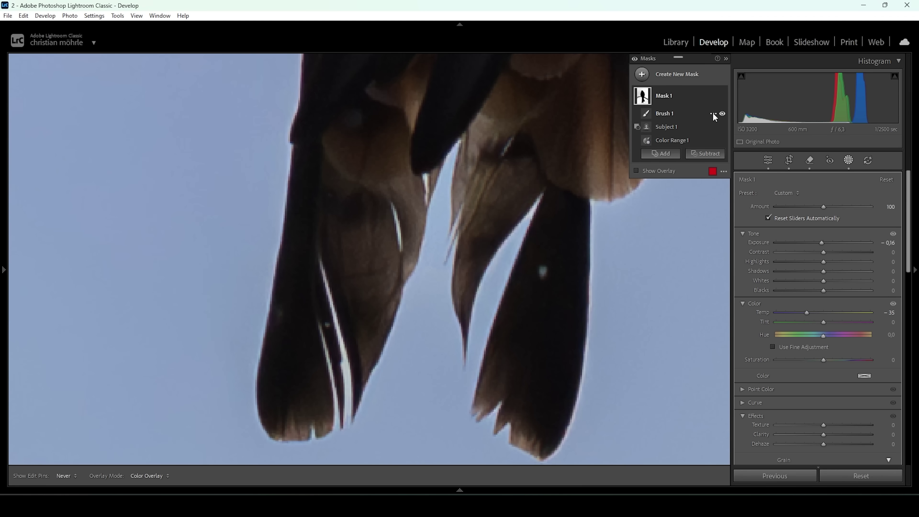
click(668, 97)
click(670, 95)
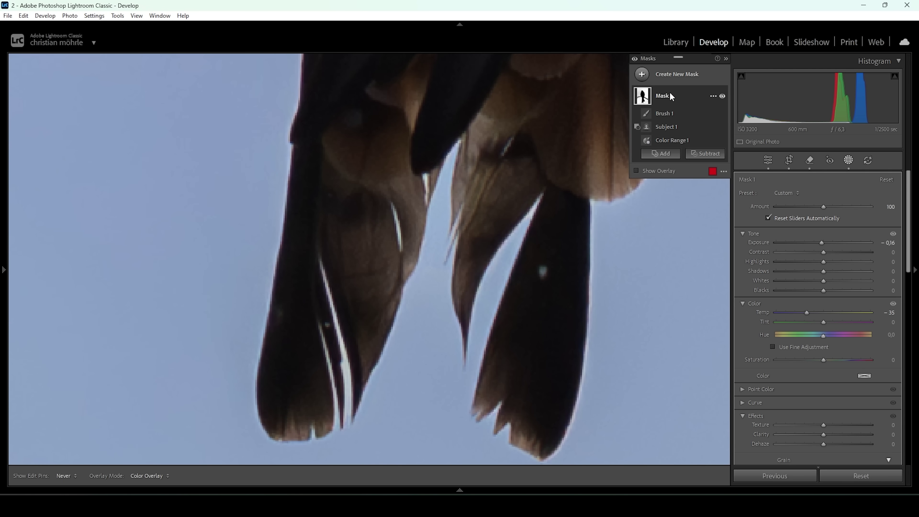
click(665, 113)
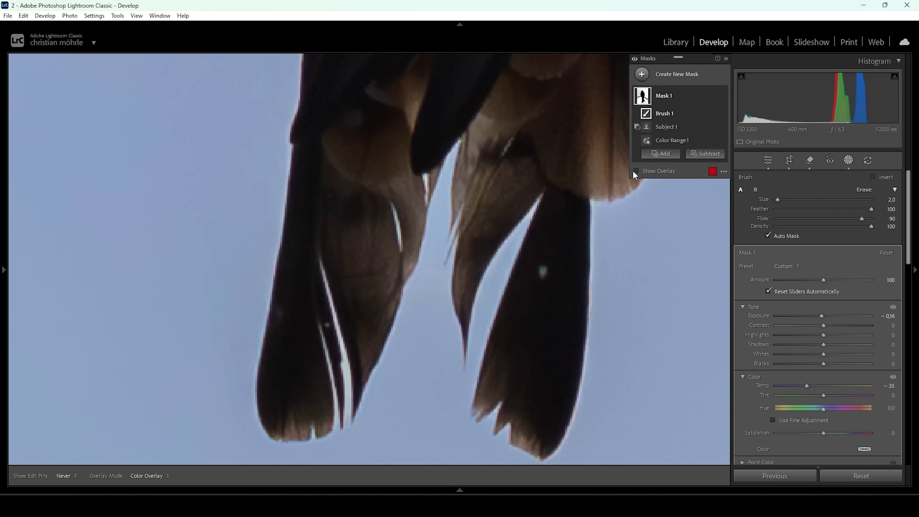
click(649, 169)
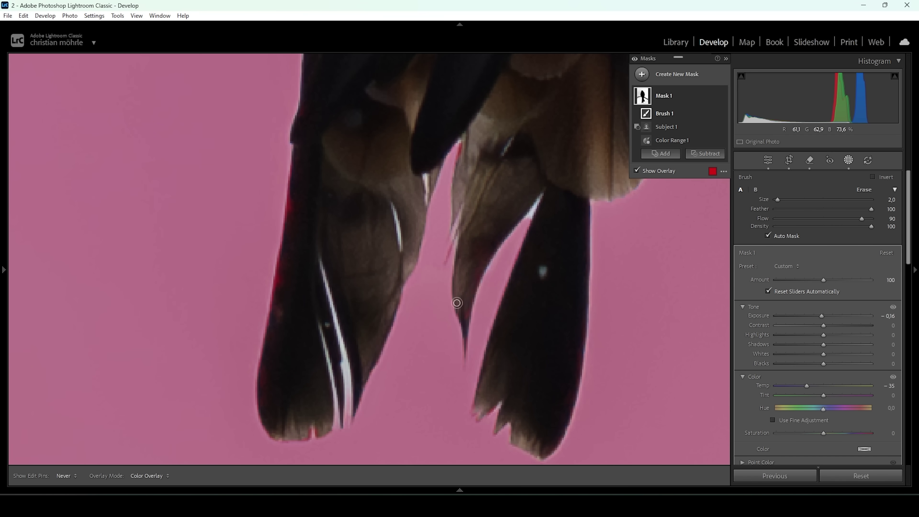
Step: Try to paint the narrow upper tip of the tail-feather gap into the mask with Auto Mask on
drag(487, 275, 497, 262)
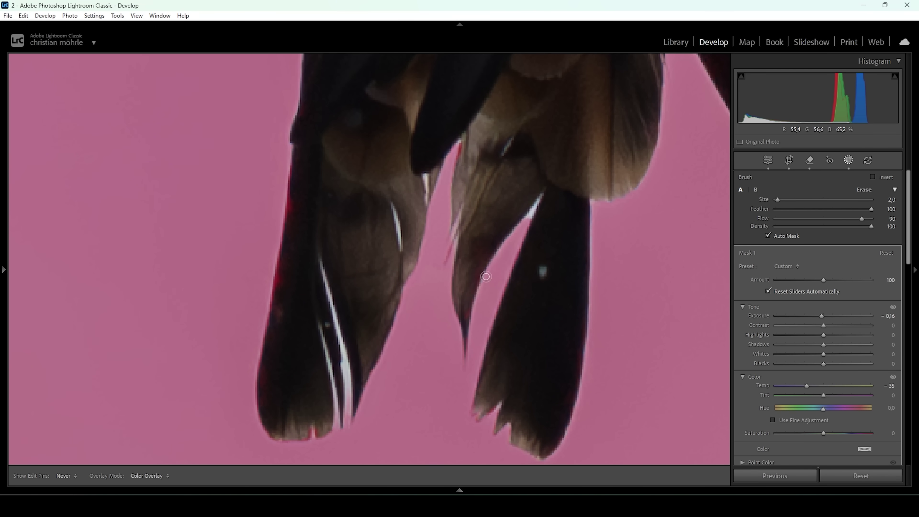
key(bracketleft)
drag(524, 224, 536, 201)
key(bracketright)
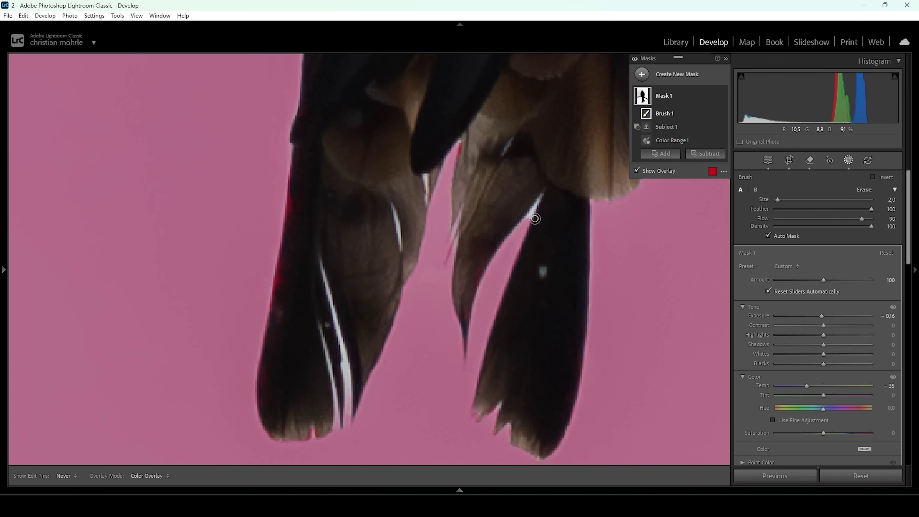
drag(526, 220, 532, 212)
key(ctrl+z)
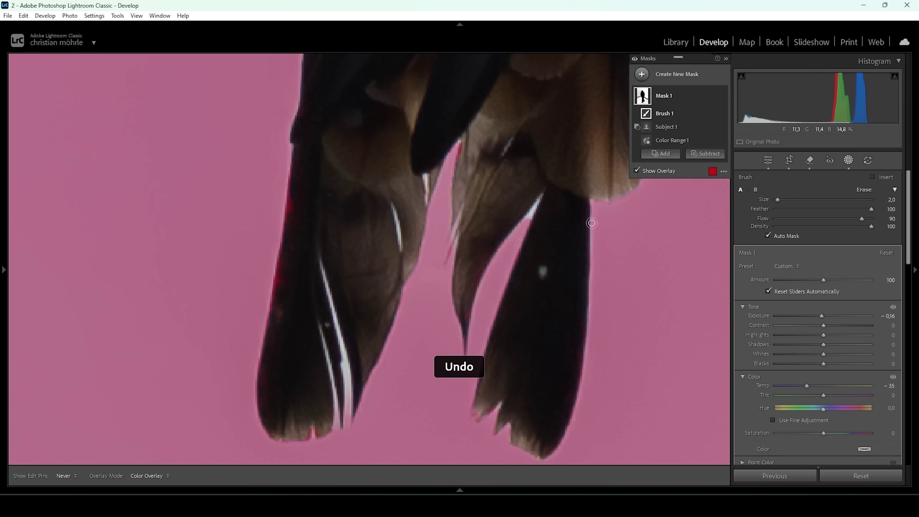
Step: Turn off Auto Mask and paint the narrow gaps between the tail feathers into the mask with a size 1 brush
click(767, 235)
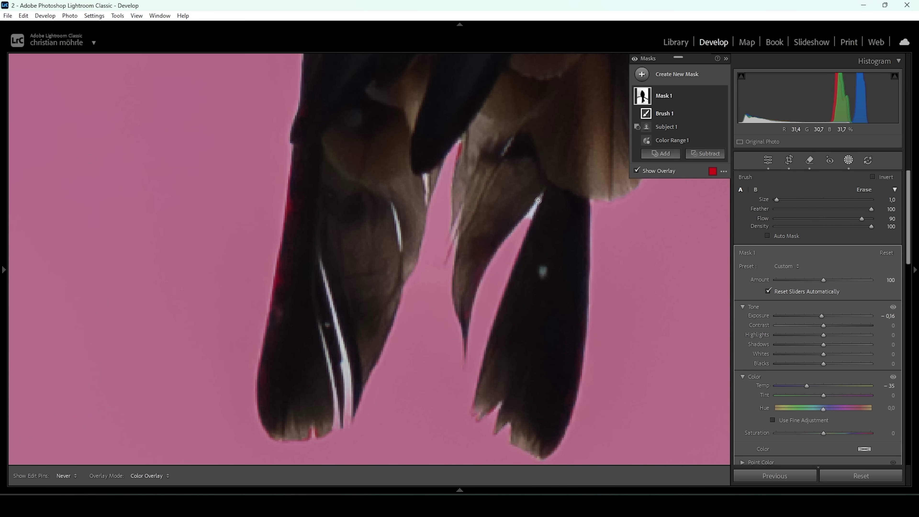
drag(530, 221, 537, 203)
mouse_move(397, 213)
mouse_down()
mouse_move(330, 296)
mouse_move(344, 414)
mouse_move(318, 328)
mouse_up()
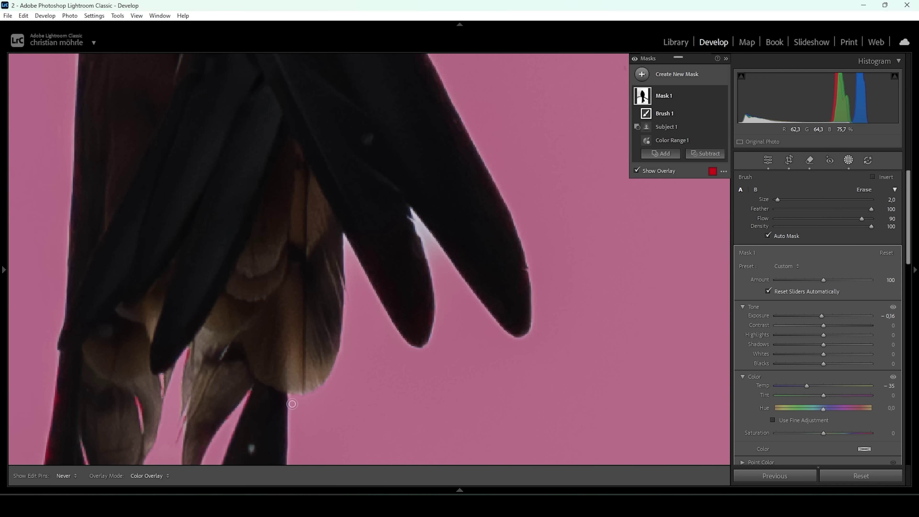
Step: Paint the gap between the dark feather tips and the bright fringes along their edges into the mask
mouse_move(434, 279)
mouse_down()
mouse_move(425, 217)
mouse_move(410, 214)
mouse_up()
drag(475, 300, 527, 245)
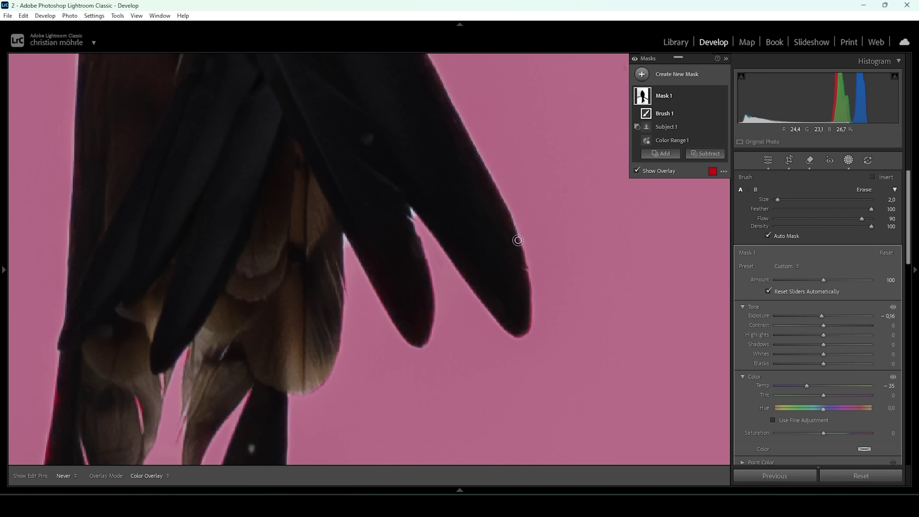
key(bracketleft)
mouse_move(494, 176)
mouse_down()
mouse_move(518, 226)
mouse_move(470, 130)
mouse_move(395, 223)
mouse_up()
click(768, 235)
drag(347, 259, 305, 402)
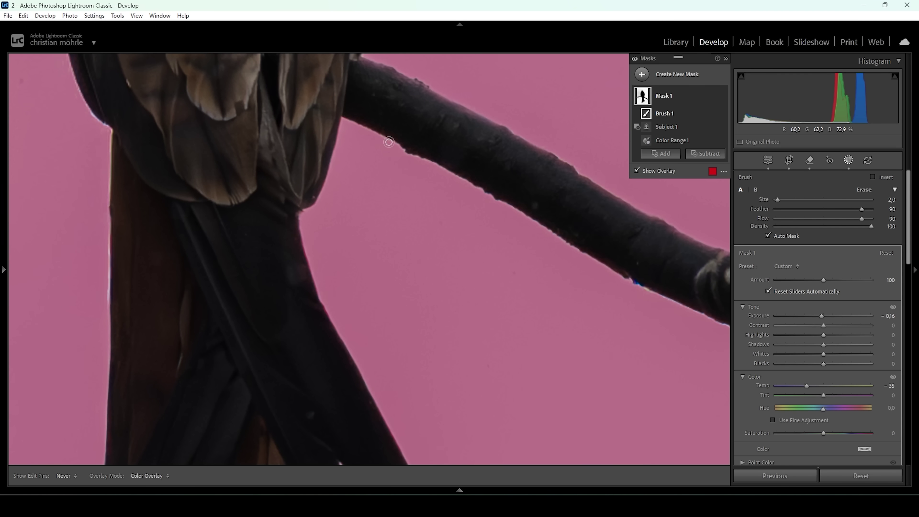
Step: Paint the edges under the thick branch and along the bird's body into the mask with a size 2 brush and Feather 90
drag(388, 141, 527, 220)
key(ctrl+minus)
click(424, 114)
drag(292, 264, 327, 85)
key(ctrl+equal)
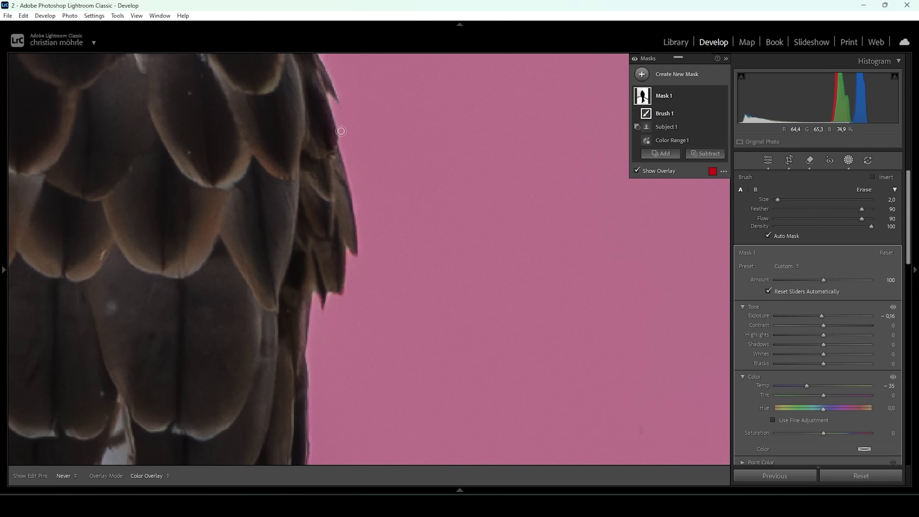
key(ctrl+minus)
key(ctrl+minus)
click(213, 393)
key(ctrl+minus)
key(ctrl+minus)
key(ctrl+minus)
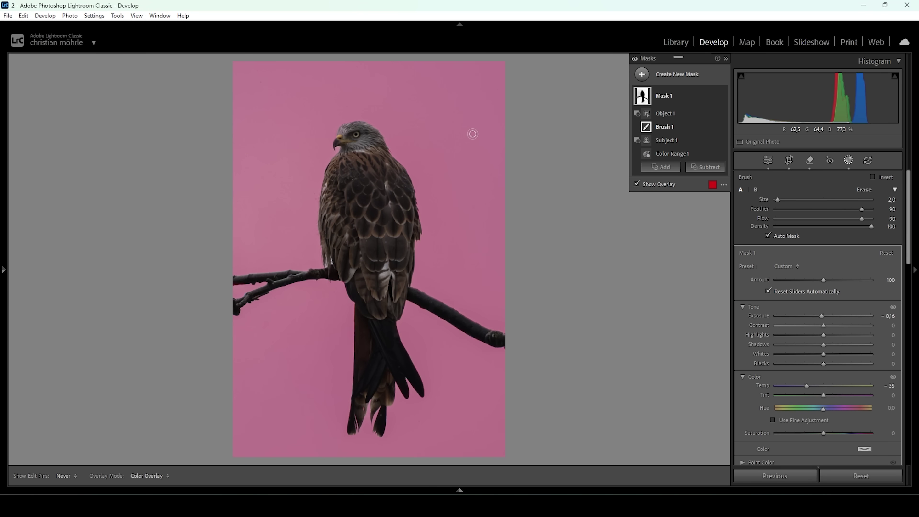
Step: Duplicate Mask 1 with its overlay hidden and reset the copy's Exposure and Temp to 0
click(636, 184)
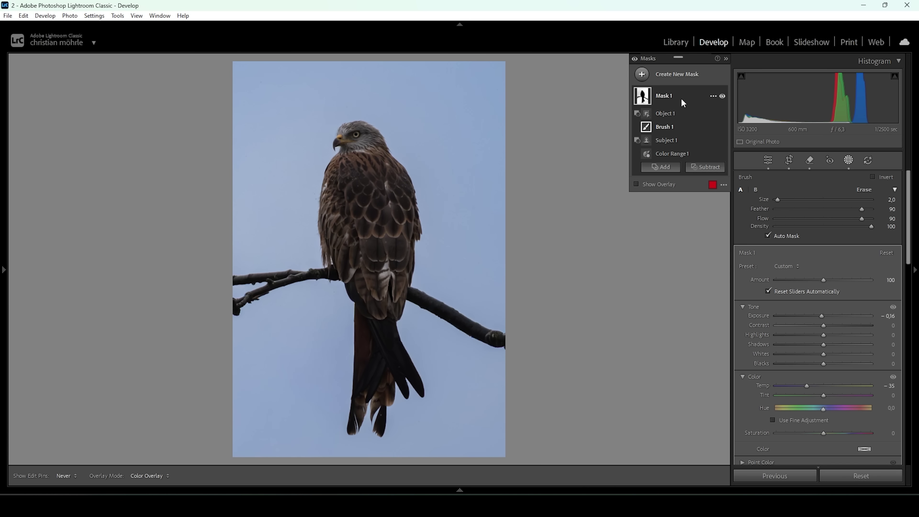
right_click(660, 93)
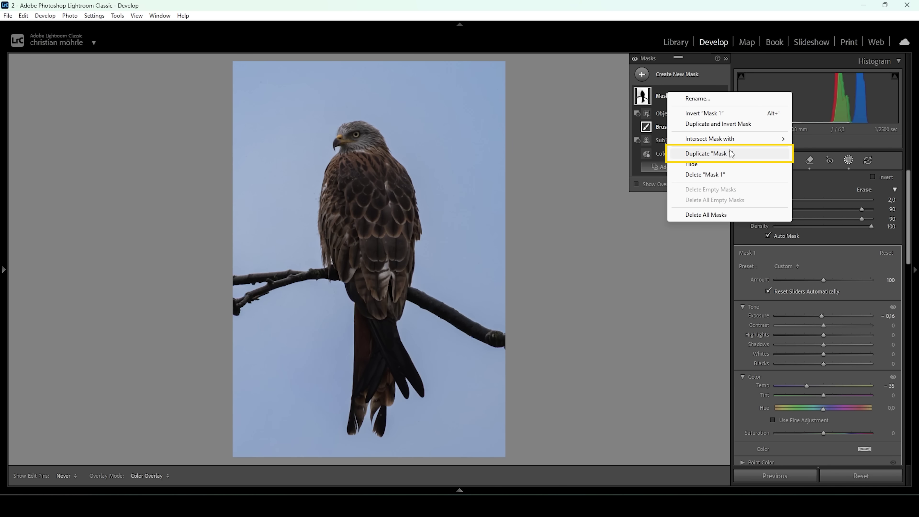
click(739, 153)
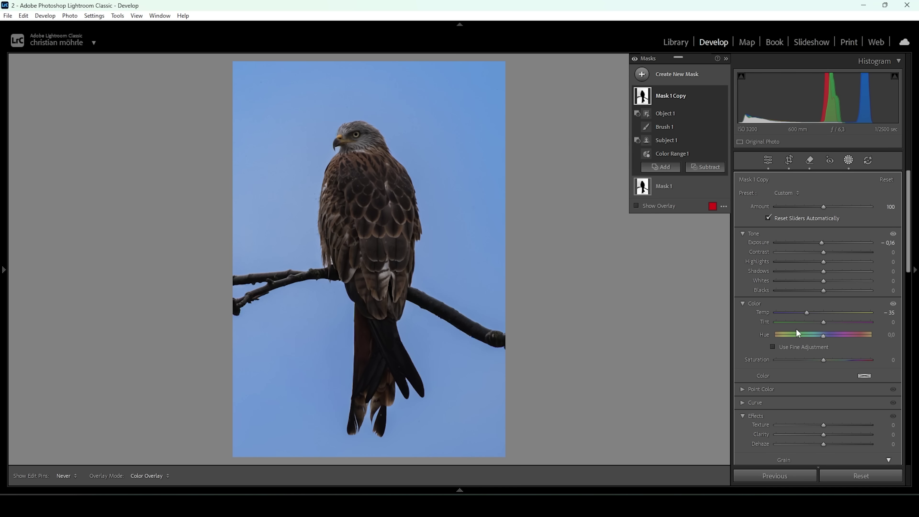
double_click(822, 242)
double_click(807, 312)
Step: Subtract a diagonal linear gradient covering the upper-left sky from Mask 1 Copy and set the mask's Exposure to -1.21
key(o)
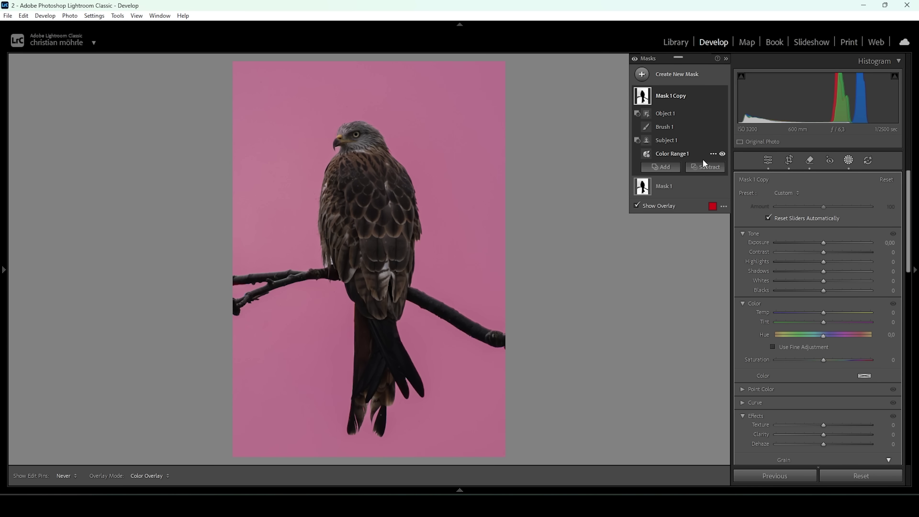
click(709, 168)
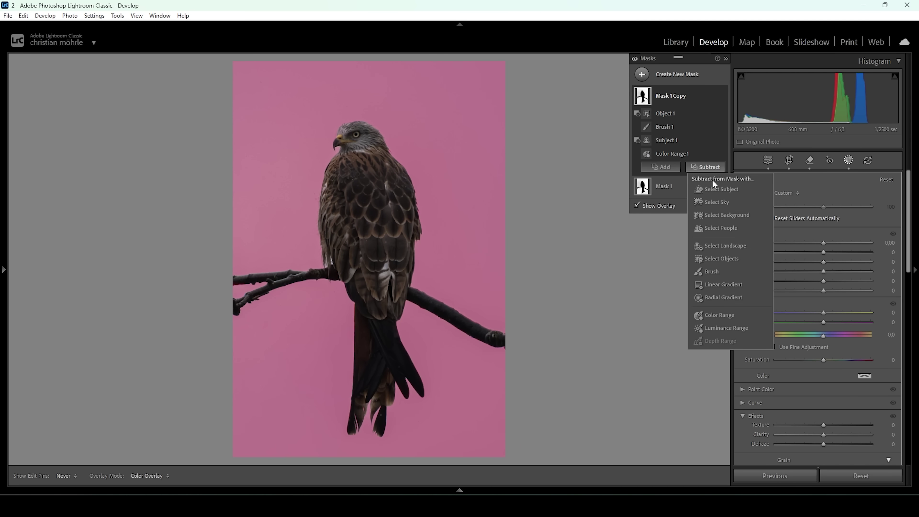
click(723, 284)
drag(290, 146, 394, 347)
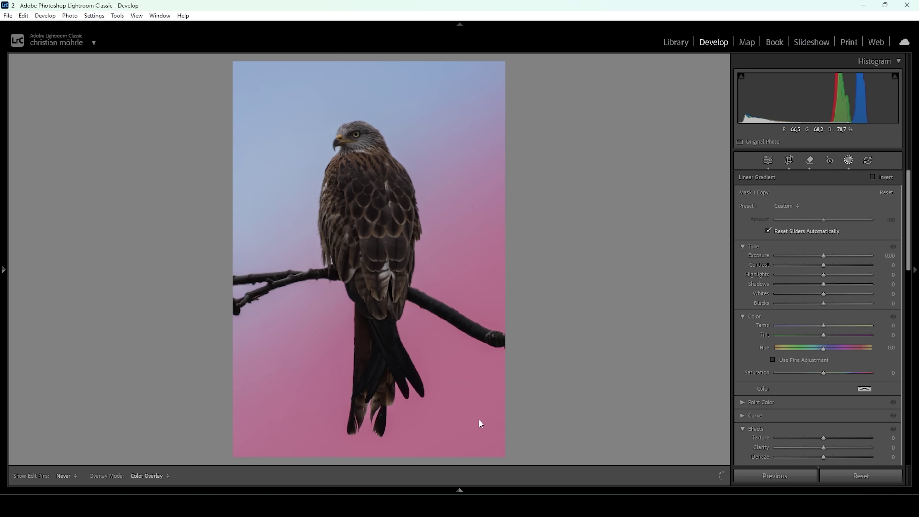
key(h)
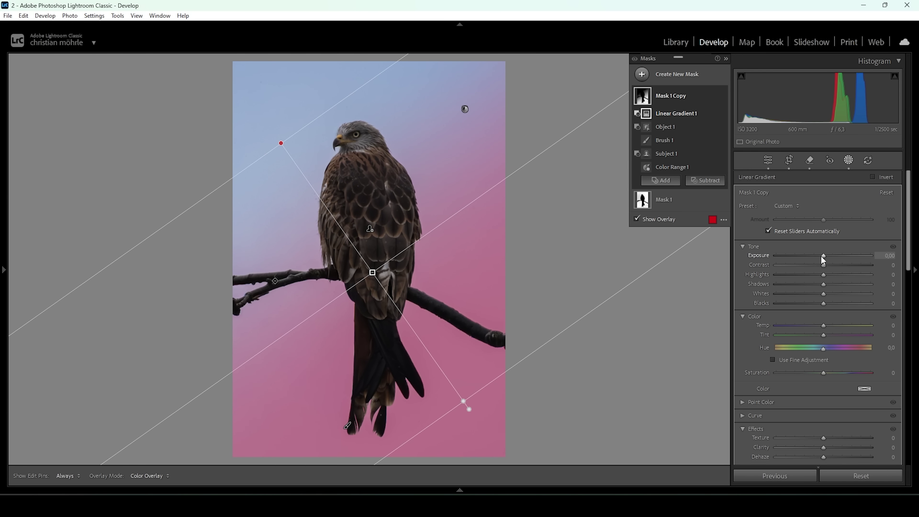
drag(822, 256, 808, 255)
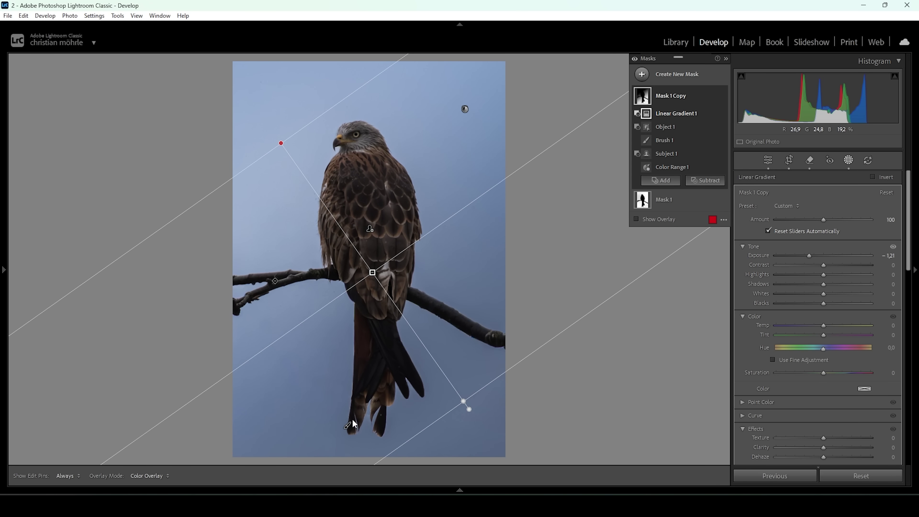
Step: Paint the gaps and edges of the tail feather tips into Mask 1 Copy's brush component with Auto Mask off and brush size 6
key(k)
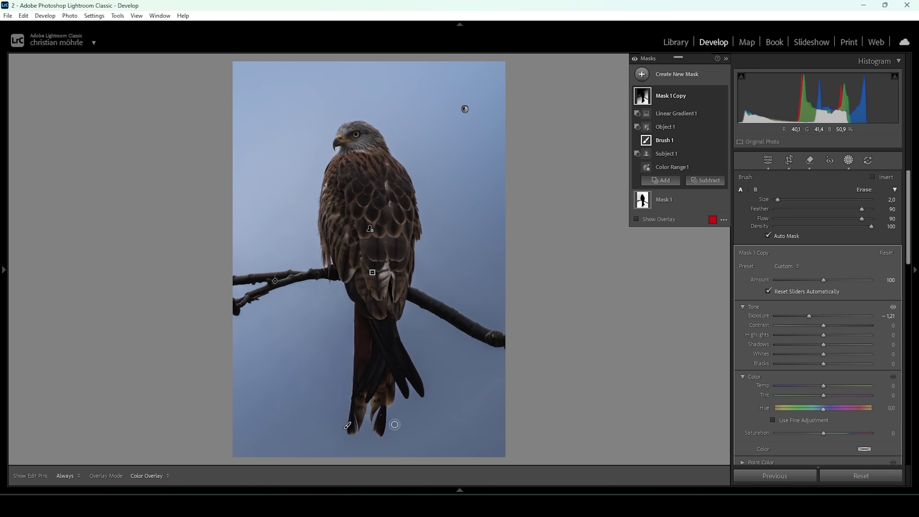
scroll(378, 424, up, 4)
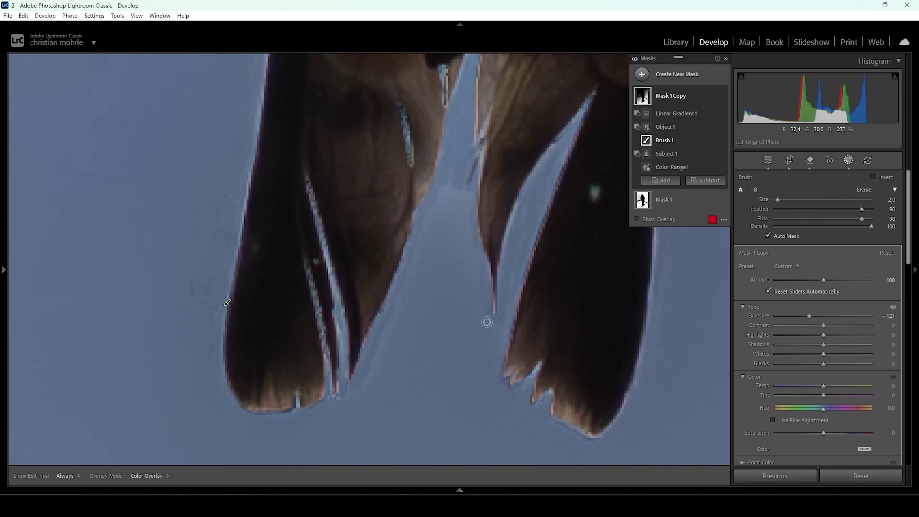
click(767, 236)
key(bracketright)
mouse_move(444, 177)
mouse_down()
mouse_move(451, 172)
mouse_move(447, 217)
mouse_move(452, 206)
mouse_move(402, 279)
mouse_move(451, 308)
mouse_move(383, 342)
mouse_up()
mouse_move(440, 146)
mouse_down()
mouse_move(340, 369)
mouse_move(344, 383)
mouse_up()
drag(470, 92, 485, 311)
mouse_move(521, 362)
mouse_down()
mouse_move(543, 408)
mouse_move(564, 416)
mouse_up()
key(ctrl+minus)
key(ctrl+z)
scroll(418, 202, down, 2)
scroll(435, 127, up, 4)
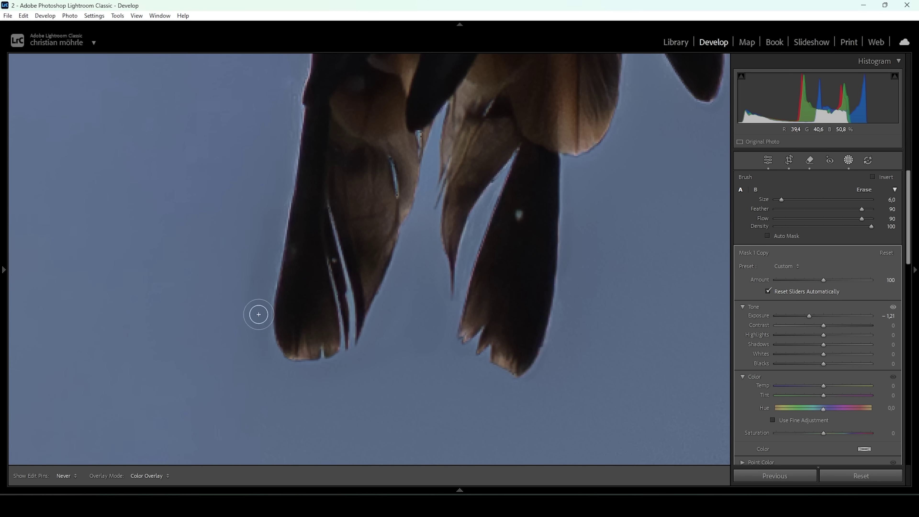
key(h)
key(ctrl+minus)
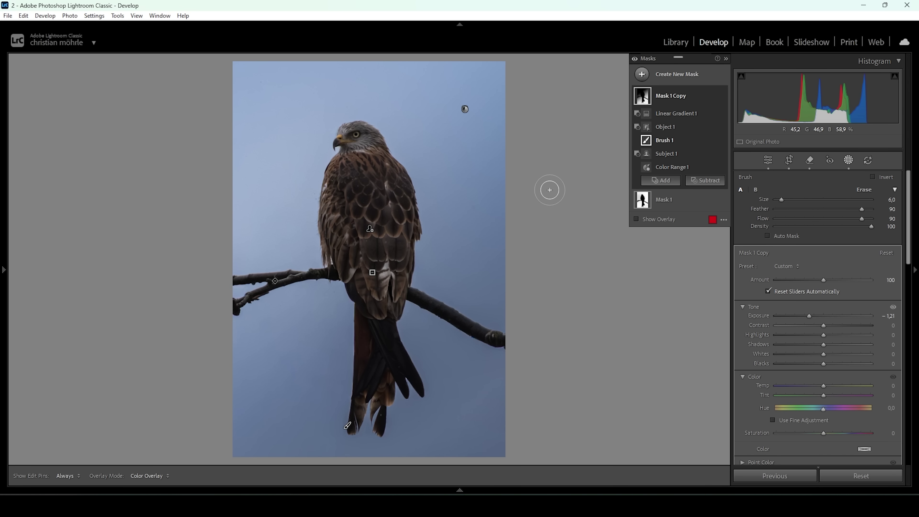
Step: Set the Contrast of Mask 1 Copy to 11 and leave masking
key(k)
click(823, 252)
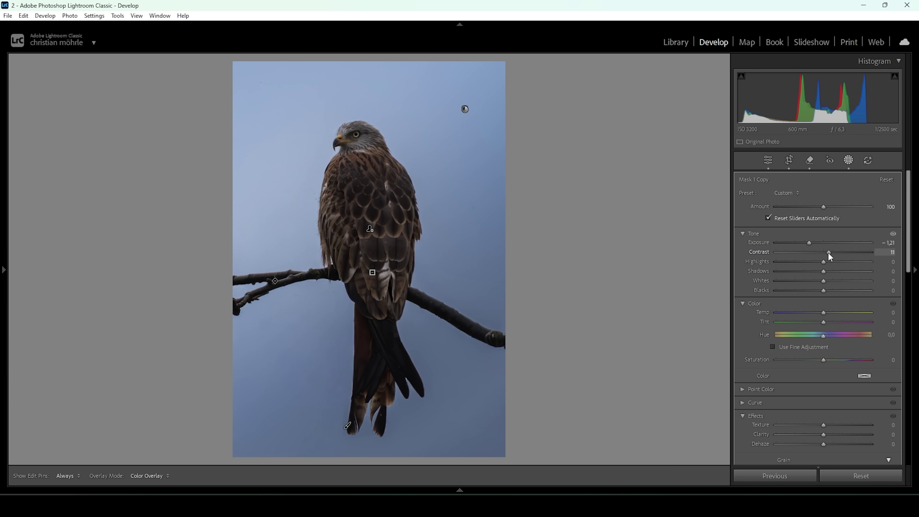
click(768, 160)
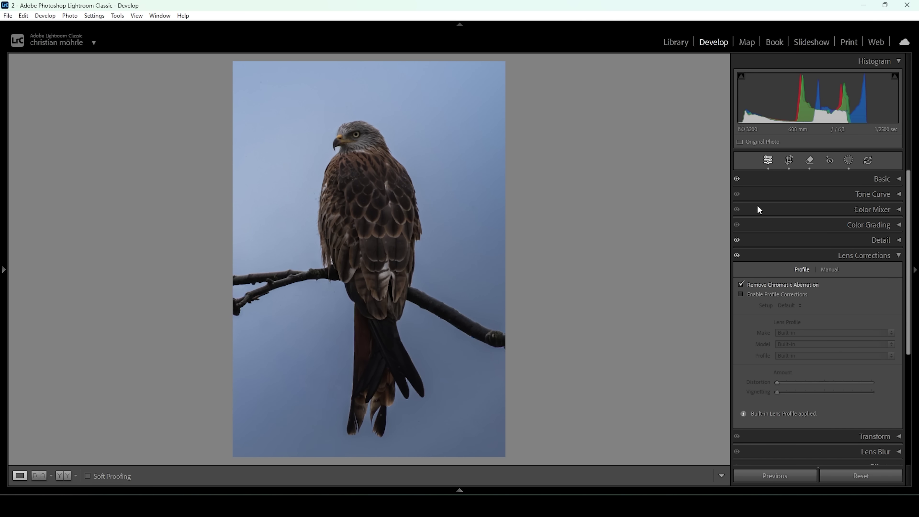
Step: Create a slightly tilted linear gradient mask from the photo's bottom edge up to the branch and set its Exposure to -0.85
click(848, 160)
click(653, 74)
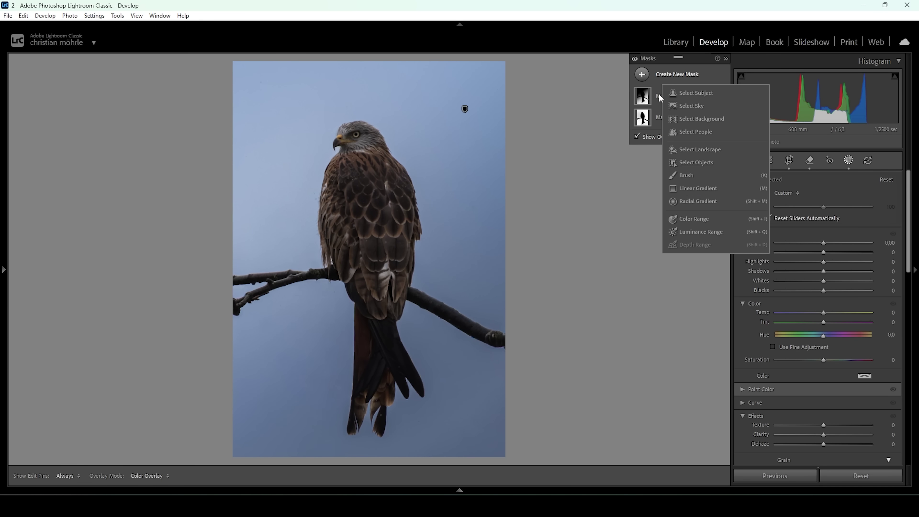
click(696, 188)
mouse_move(397, 430)
mouse_down()
mouse_move(369, 282)
mouse_move(402, 457)
mouse_up()
drag(363, 281, 366, 263)
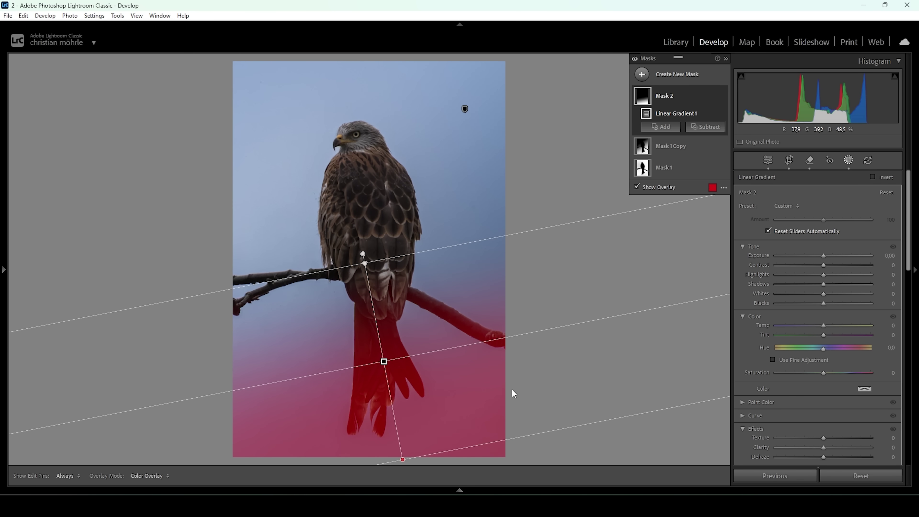
drag(822, 255, 813, 255)
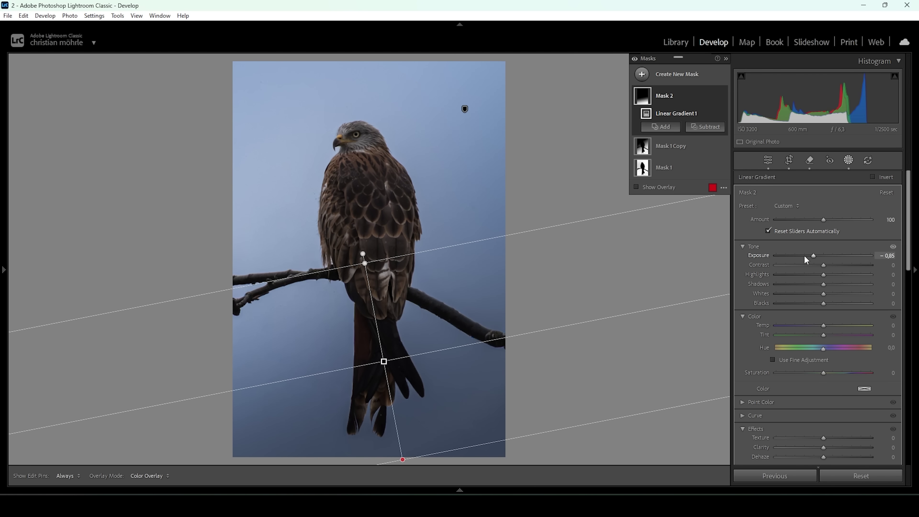
Step: Add a horizontal linear gradient mask from the photo's bottom edge to the top of the tail and set its Exposure to -1.40
right_click(664, 91)
click(713, 201)
key(m)
drag(386, 394, 387, 331)
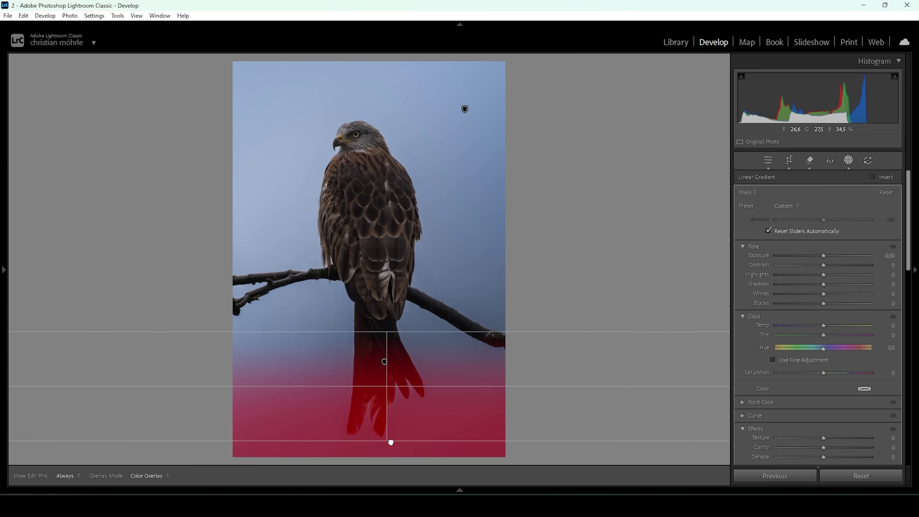
drag(821, 254, 806, 255)
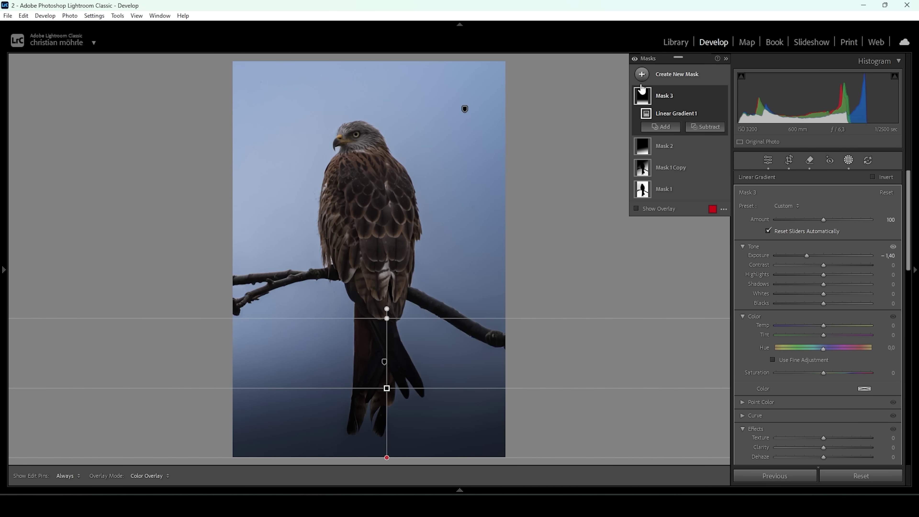
Step: Create a large radial gradient mask with Feather 100, tilt it toward the bird, centre it on the photo's upper-left corner and enlarge it
click(641, 75)
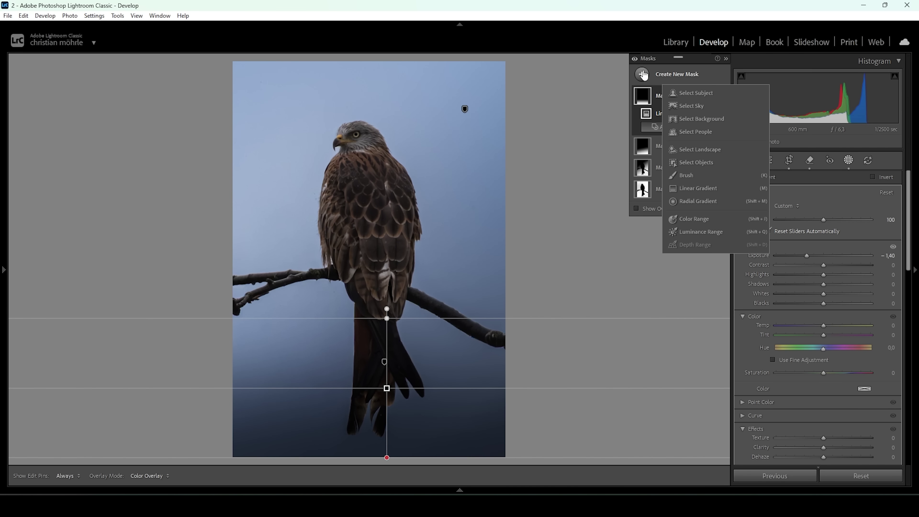
click(702, 201)
drag(300, 139, 457, 372)
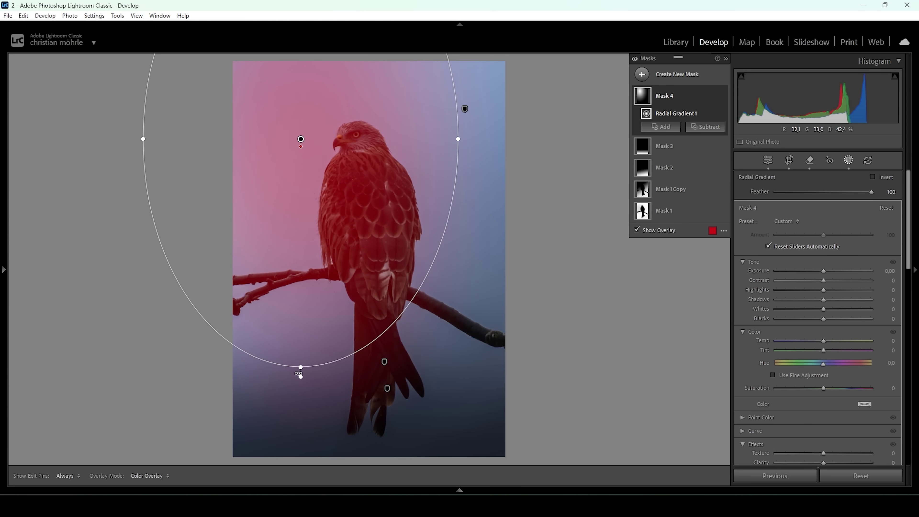
drag(416, 320, 441, 368)
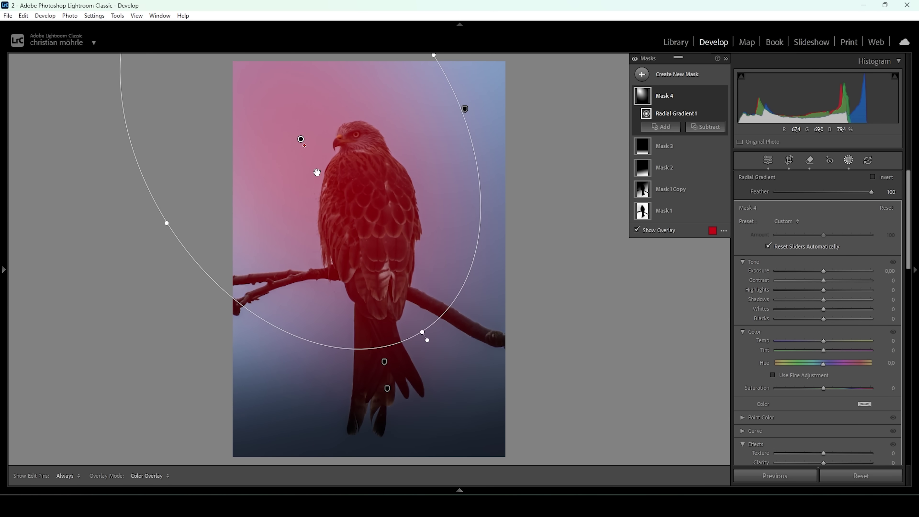
drag(298, 139, 231, 60)
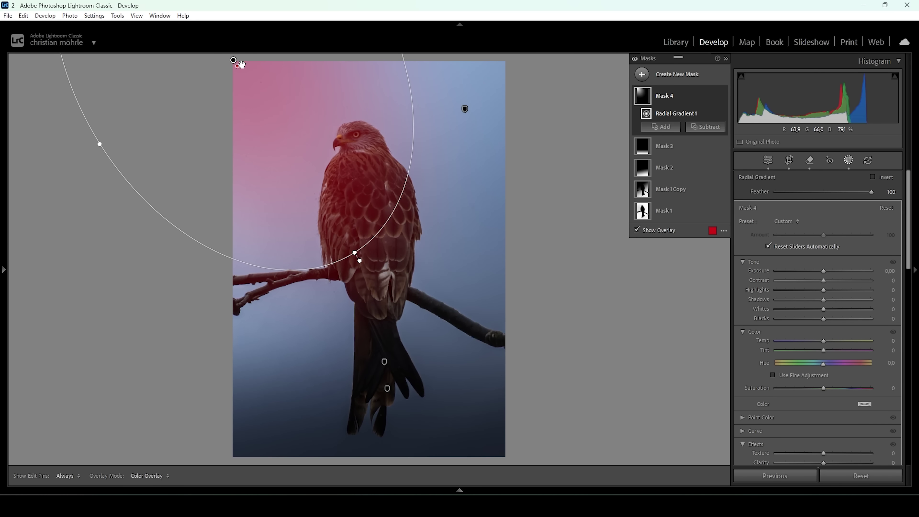
drag(359, 261, 416, 328)
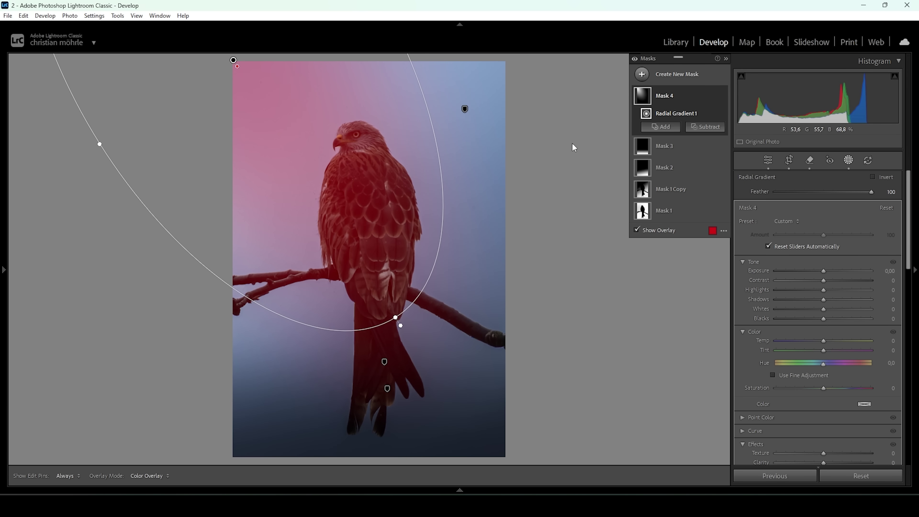
Step: Subtract the subject from the radial gradient mask and set its Exposure to 1.01, Whites to 39 and Blacks to 14
click(714, 127)
click(717, 148)
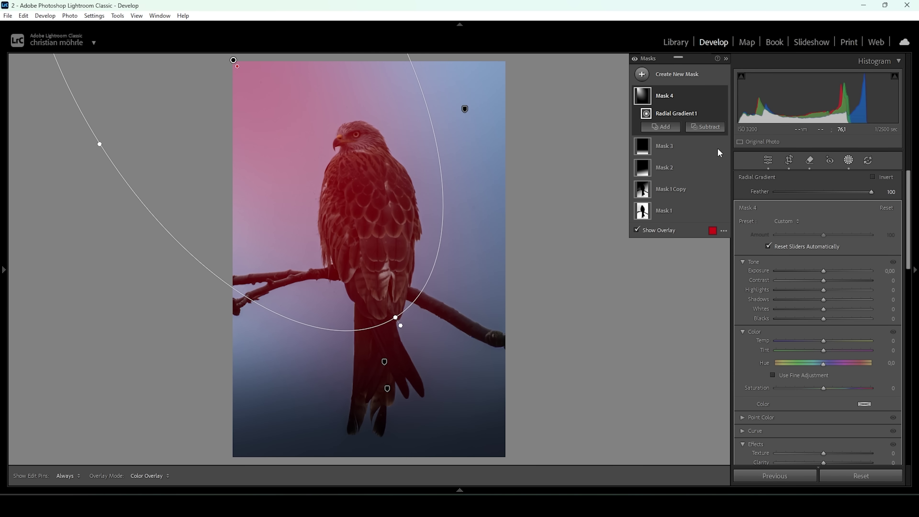
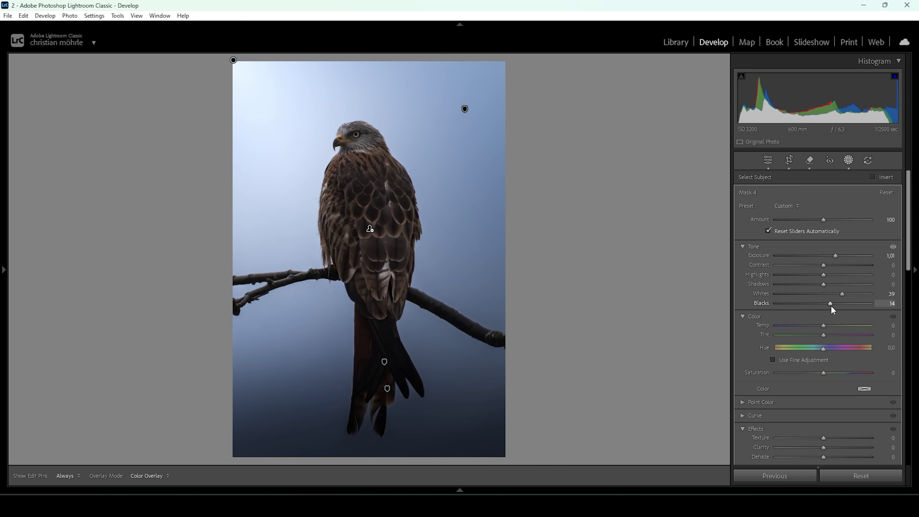
drag(830, 305, 830, 305)
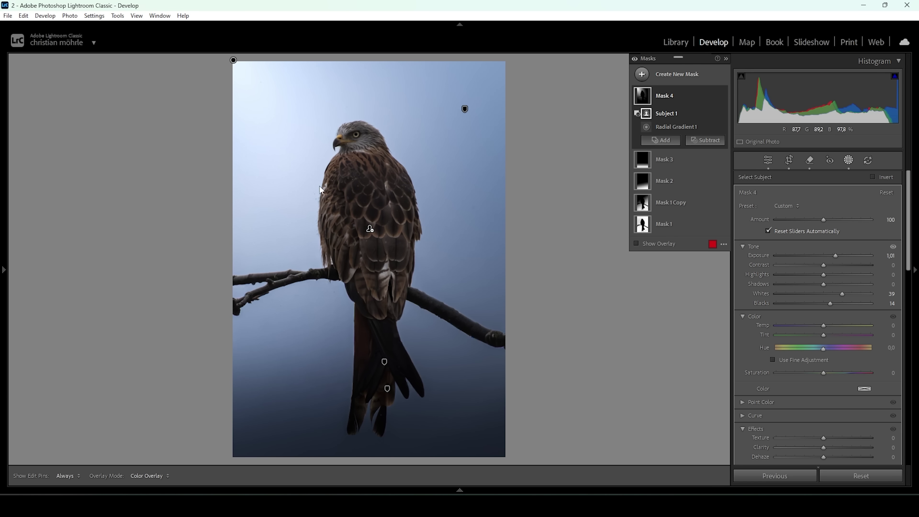
Step: Create a subject mask for the bird and intersect it with a radial gradient drawn beside its head
click(643, 76)
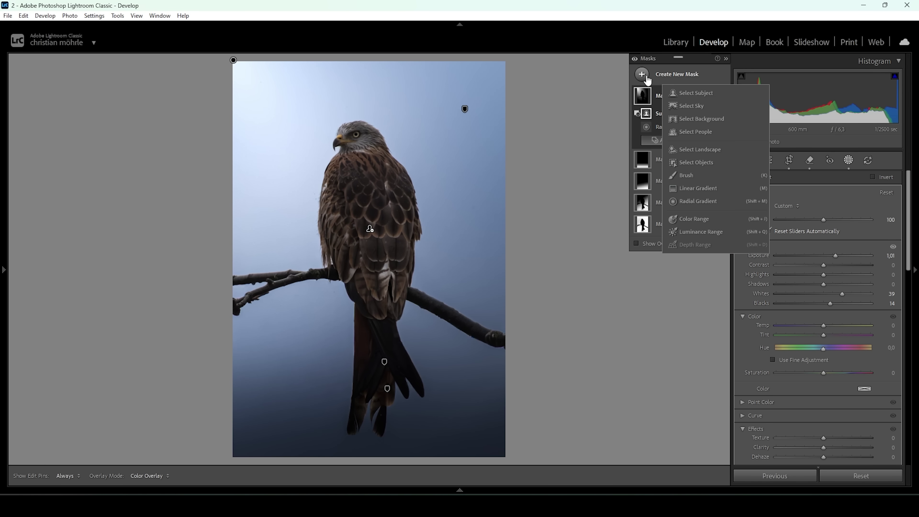
click(691, 92)
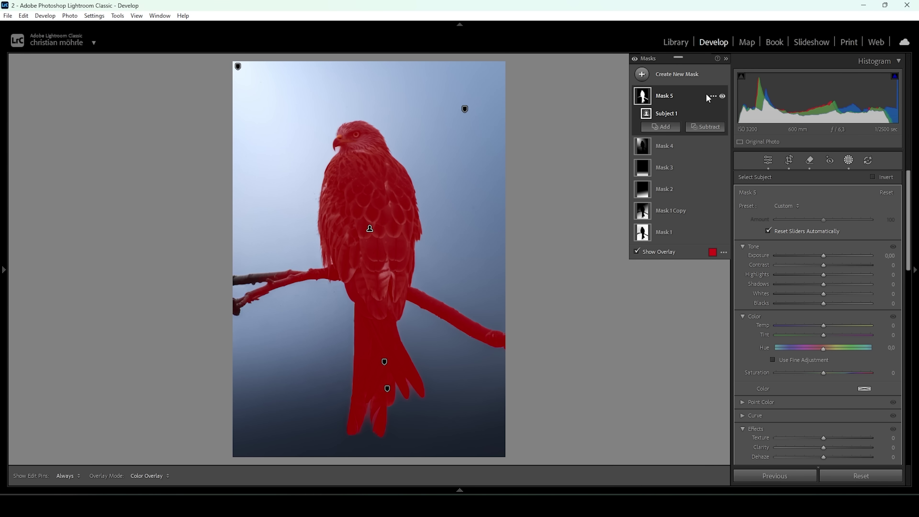
click(712, 97)
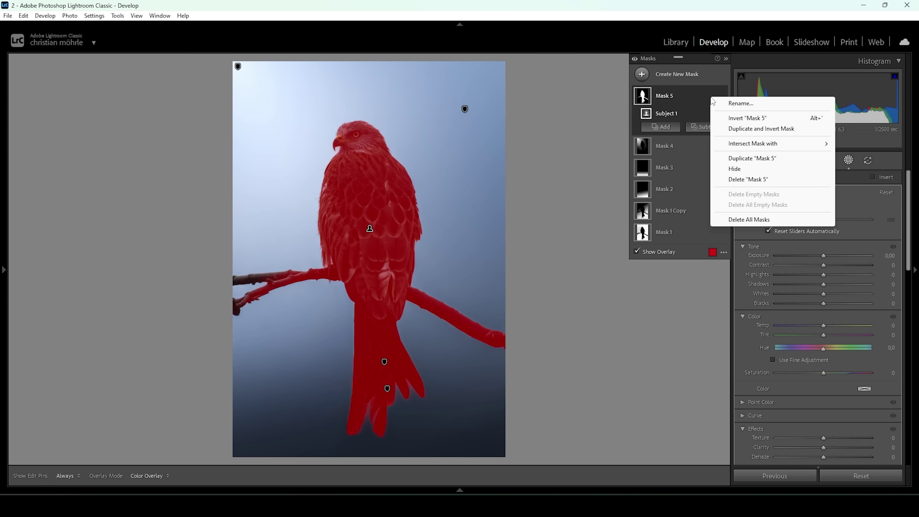
mouse_move(733, 144)
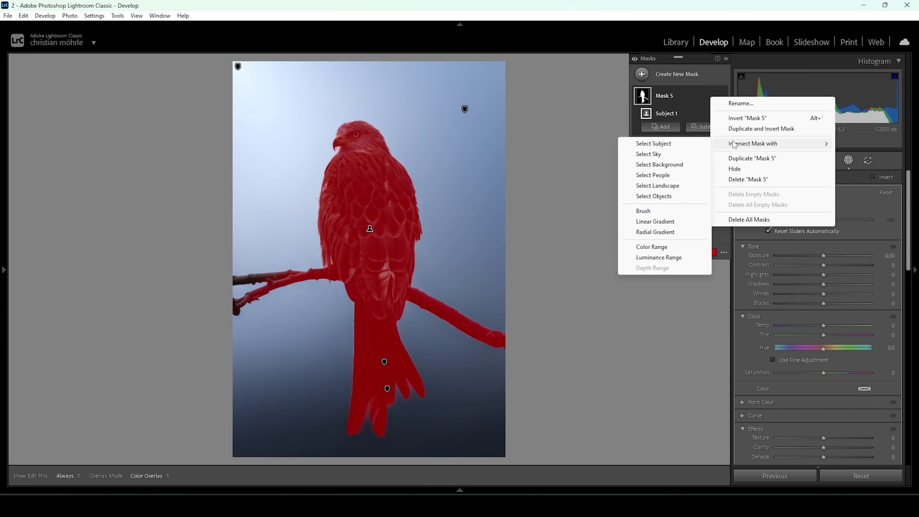
click(654, 232)
drag(309, 122, 392, 228)
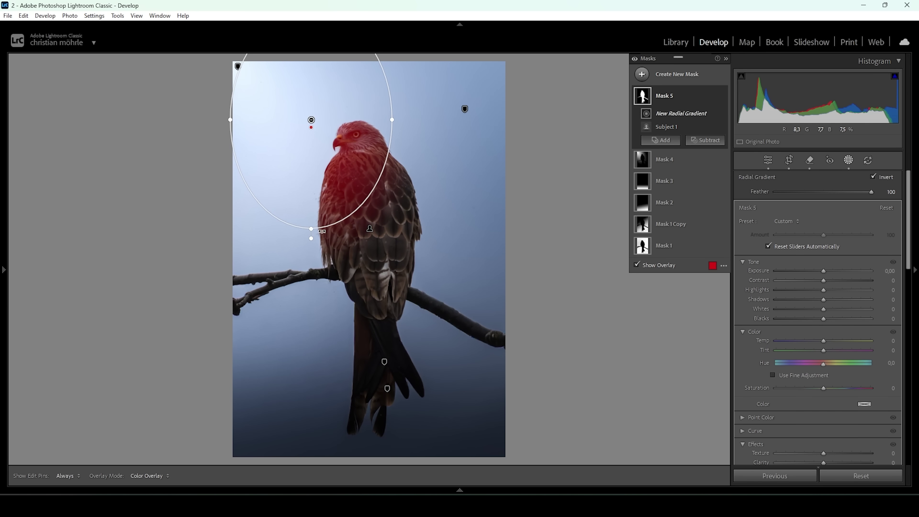
Step: Tilt, widen and reposition the intersecting radial gradient so it covers the bird's head and upper body
drag(334, 103, 352, 153)
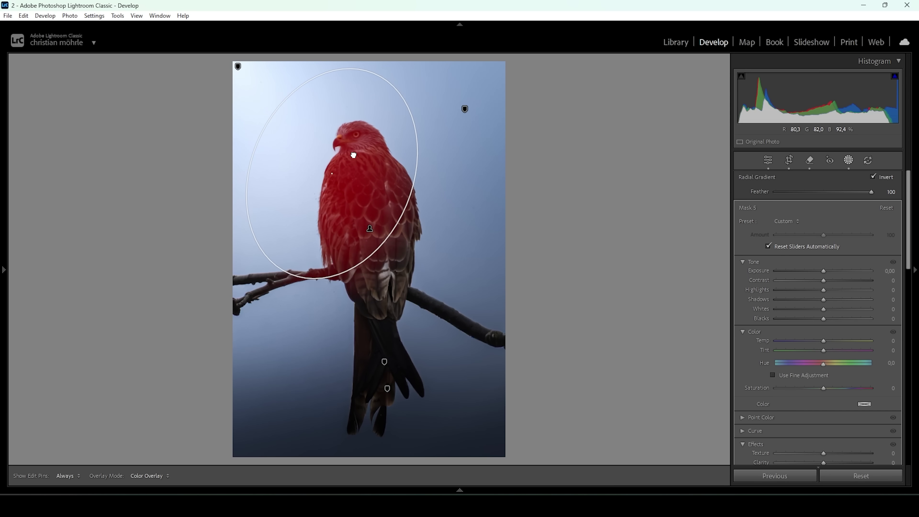
drag(376, 66, 365, 62)
drag(330, 134, 322, 120)
drag(411, 189, 419, 188)
drag(349, 135, 357, 137)
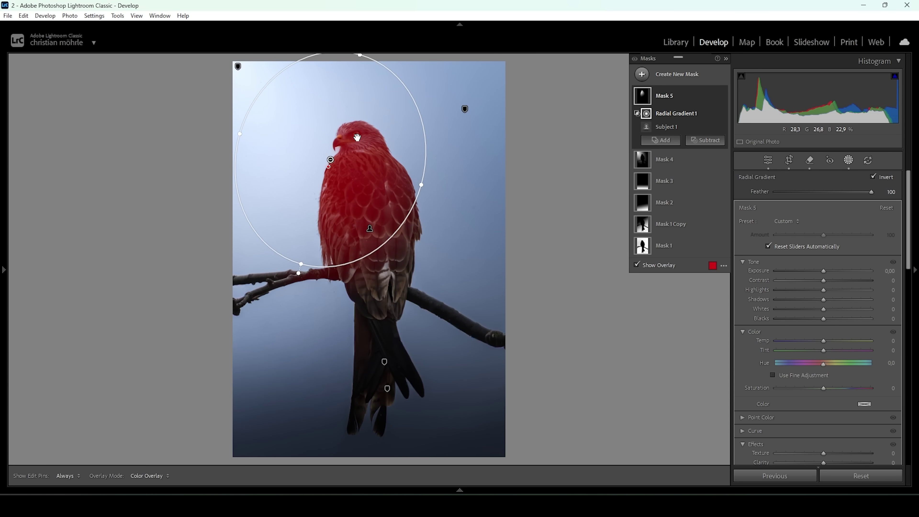
Step: Set Mask 5's Exposure to 0.75, Contrast to 16, Highlights to 57, Whites to 36 and Clarity to 13, and raise its Shadows
drag(823, 270, 825, 299)
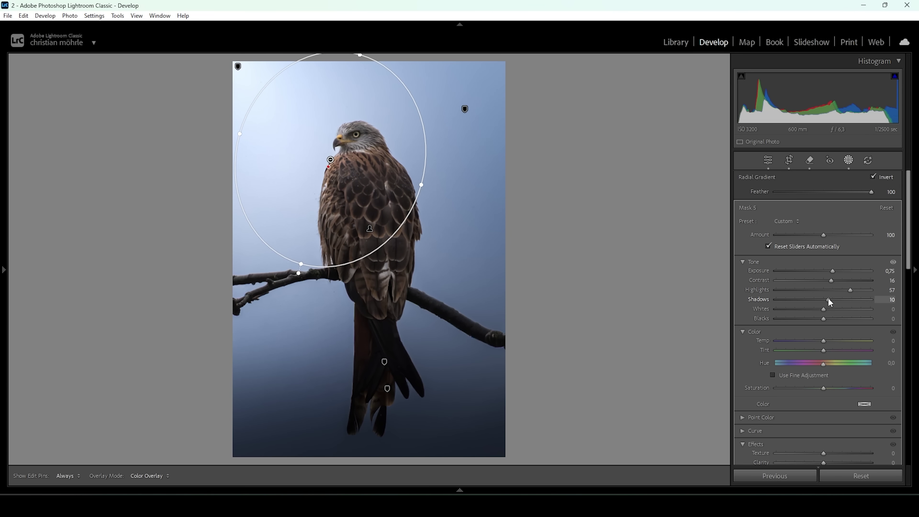
drag(828, 300, 829, 333)
scroll(836, 326, down, 5)
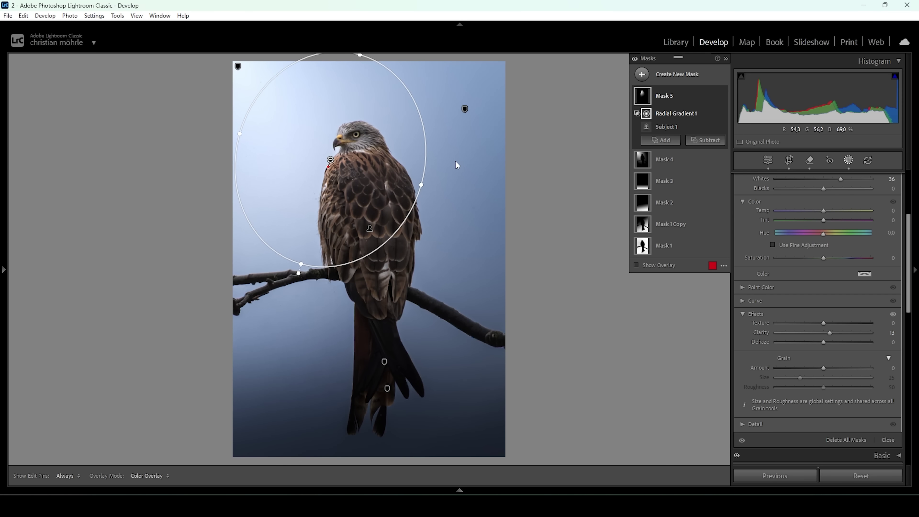
Step: Create a brush mask with Feather 0 and Size 6 and paint over the bird's eye
right_click(661, 130)
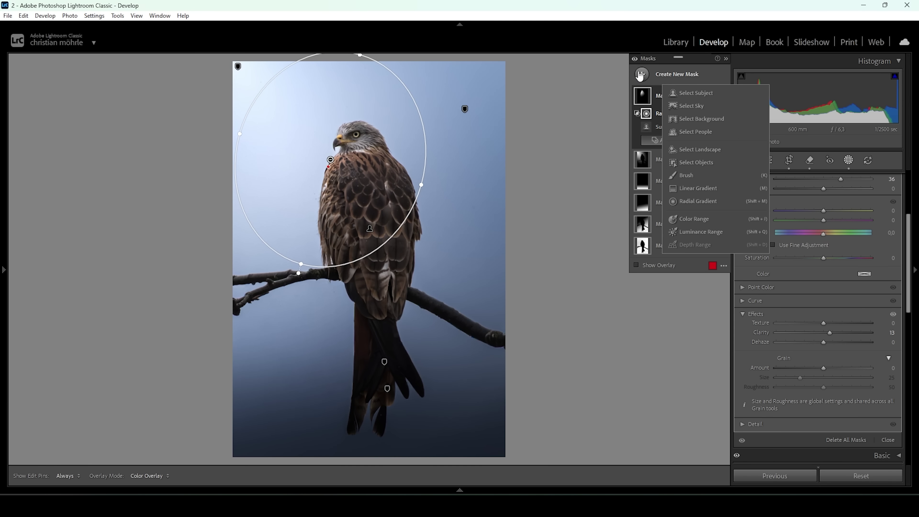
click(688, 180)
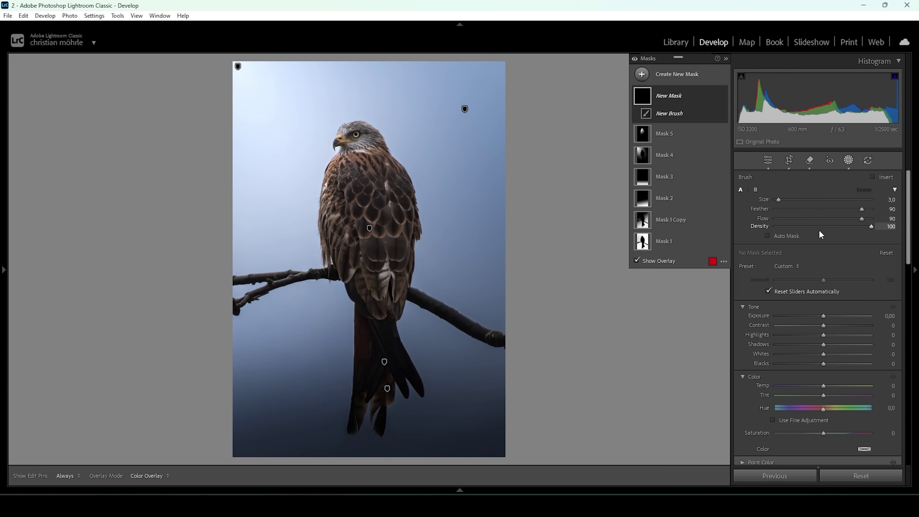
drag(862, 212, 760, 206)
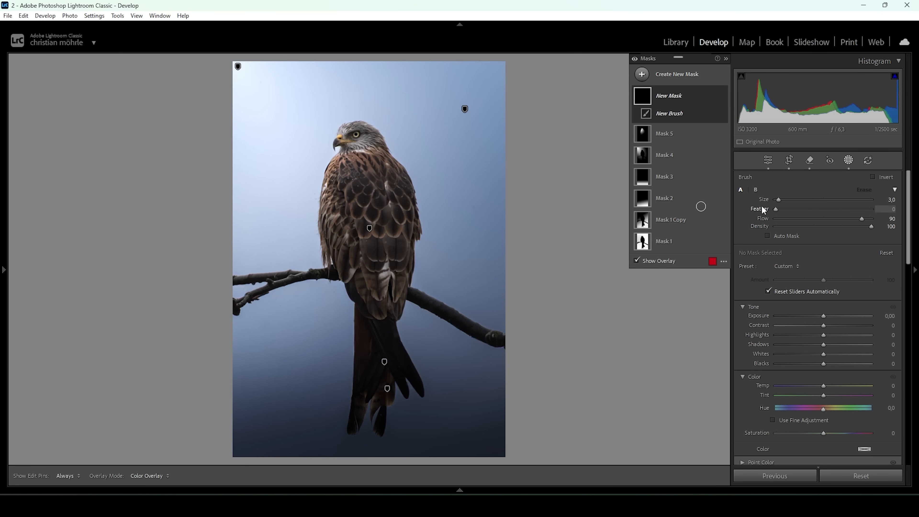
click(353, 132)
click(408, 143)
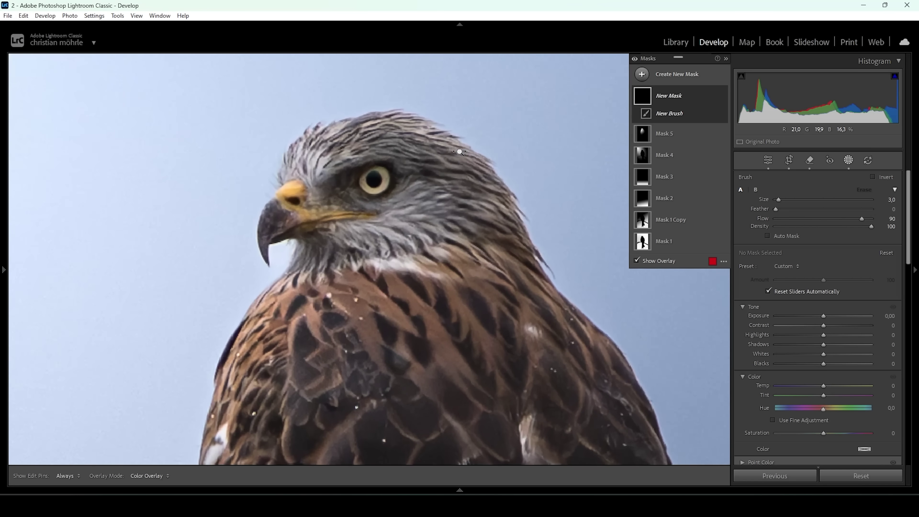
scroll(368, 182, up, 3)
drag(369, 181, 375, 185)
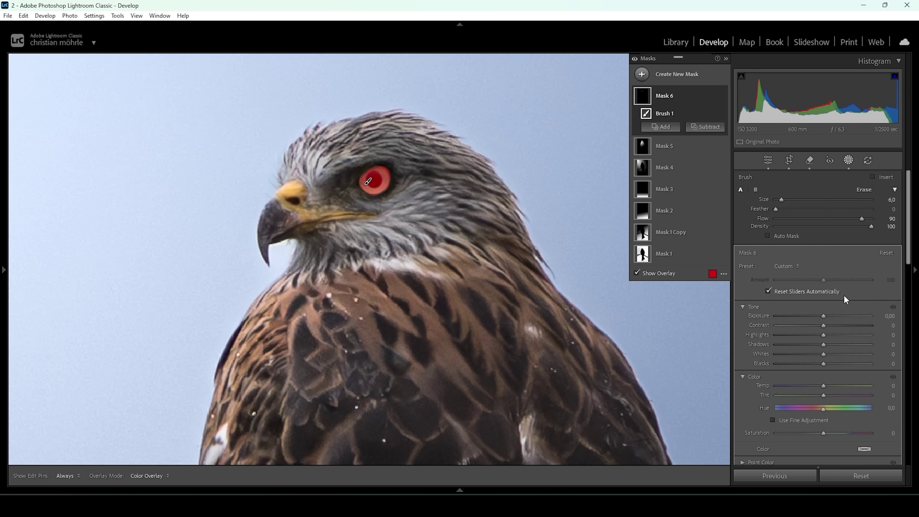
Step: Set the eye mask's Contrast to 38, Whites to 100, Temp to 45, Saturation to 31, Texture to 15 and Clarity to 41
drag(823, 323, 873, 353)
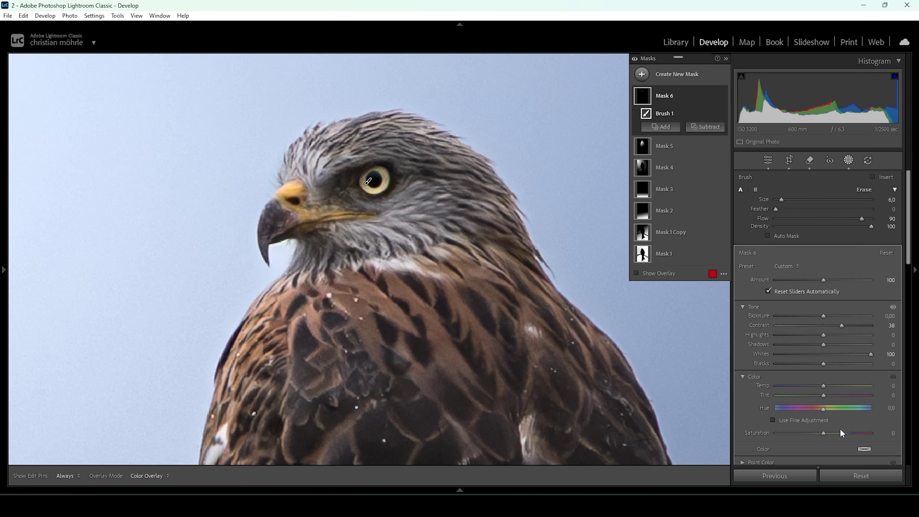
drag(826, 388, 825, 388)
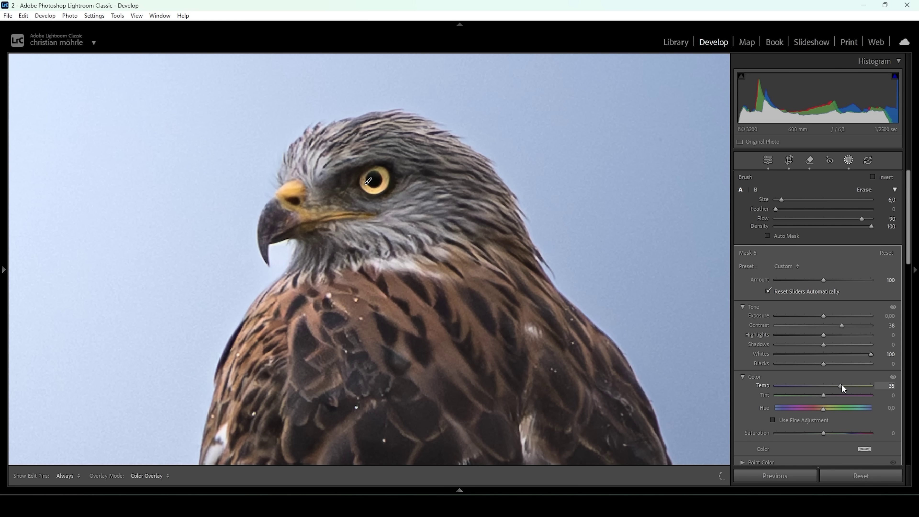
drag(835, 384, 836, 384)
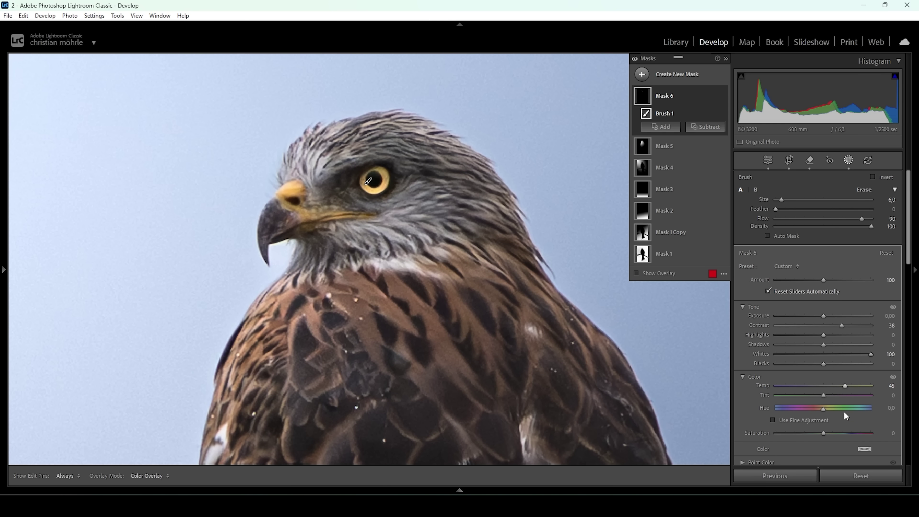
scroll(844, 411, down, 3)
drag(823, 299, 841, 299)
mouse_move(822, 365)
mouse_down()
mouse_move(824, 374)
mouse_move(843, 373)
mouse_up()
scroll(828, 364, up, 5)
key(z)
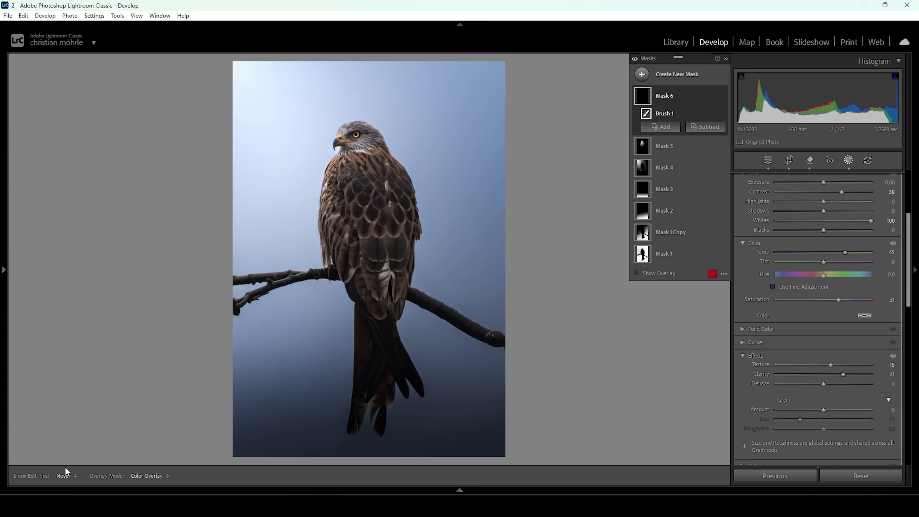
Step: Set edit pins to always show and draw a large tilted radial gradient mask from the photo's upper left across most of the bird
click(64, 475)
click(65, 446)
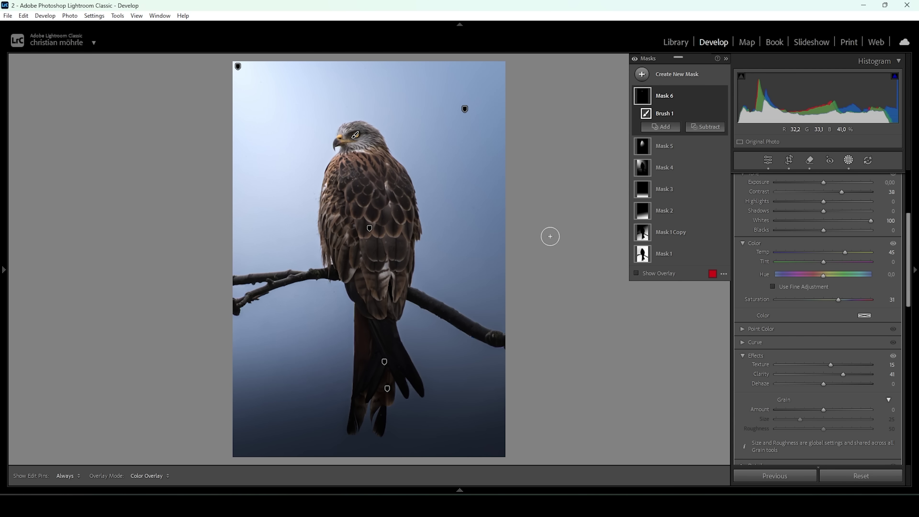
click(641, 74)
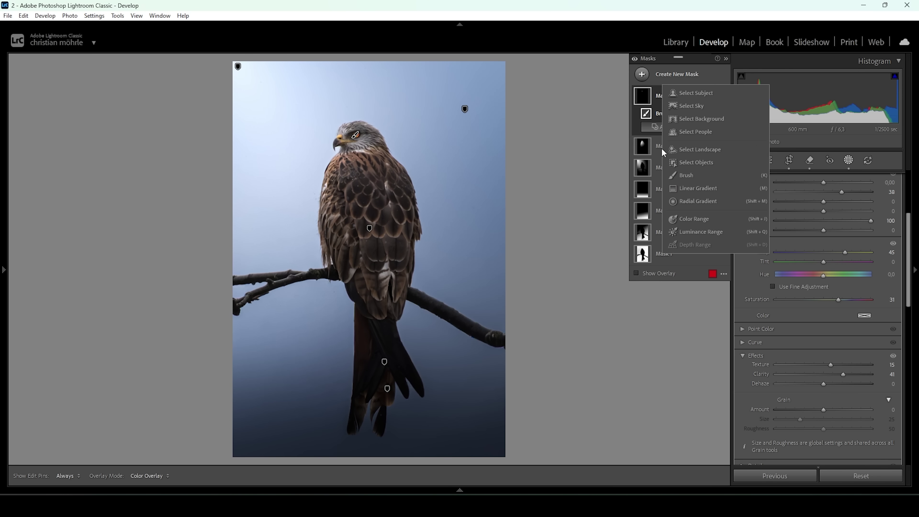
click(697, 202)
drag(276, 174, 493, 443)
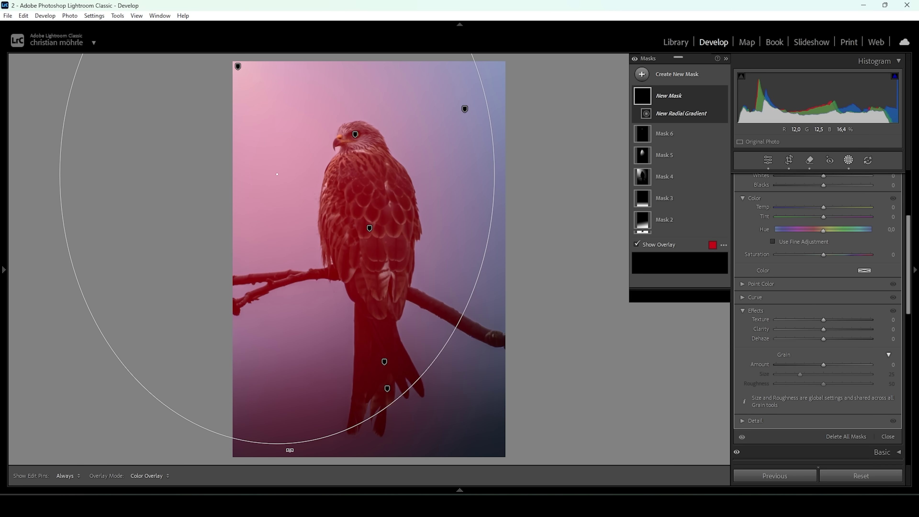
drag(310, 449, 373, 433)
drag(292, 198, 292, 169)
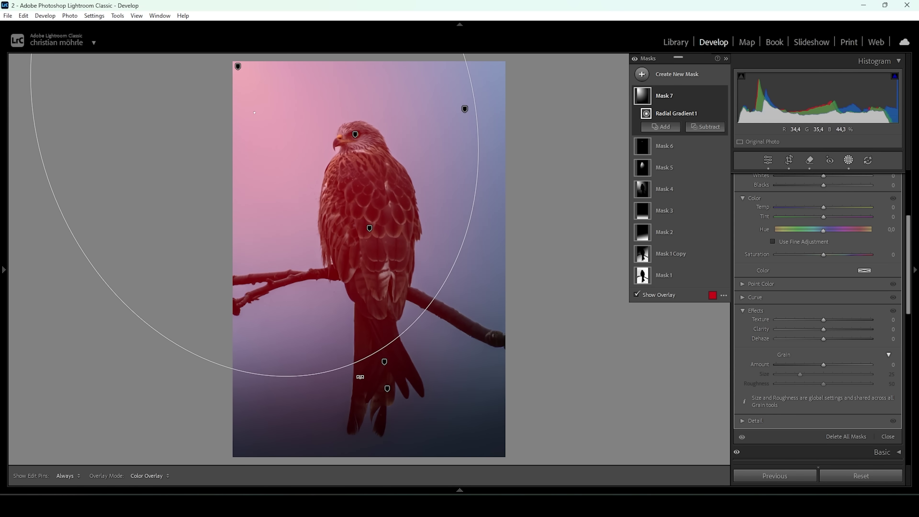
drag(350, 366, 378, 420)
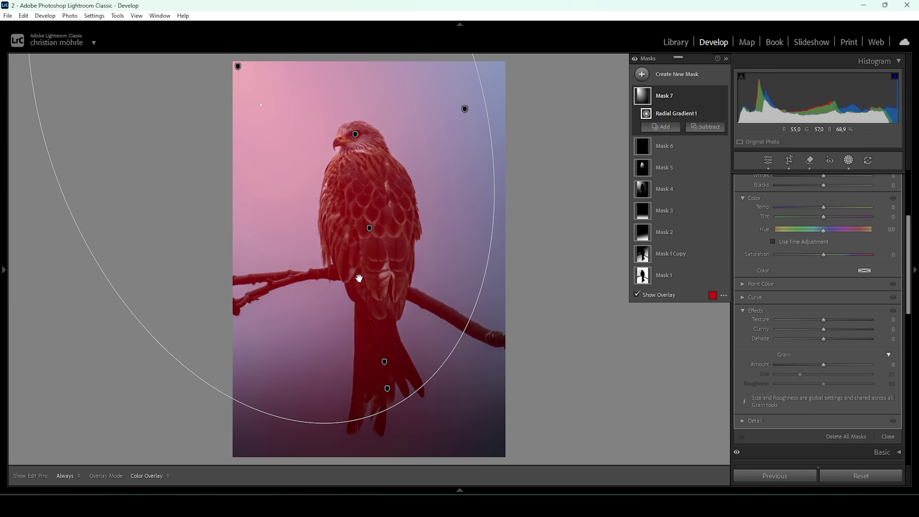
Step: Invert the new radial gradient, set its Highlights to -53 and Whites to -21, and compare the photo with all masks hidden
scroll(854, 283, up, 5)
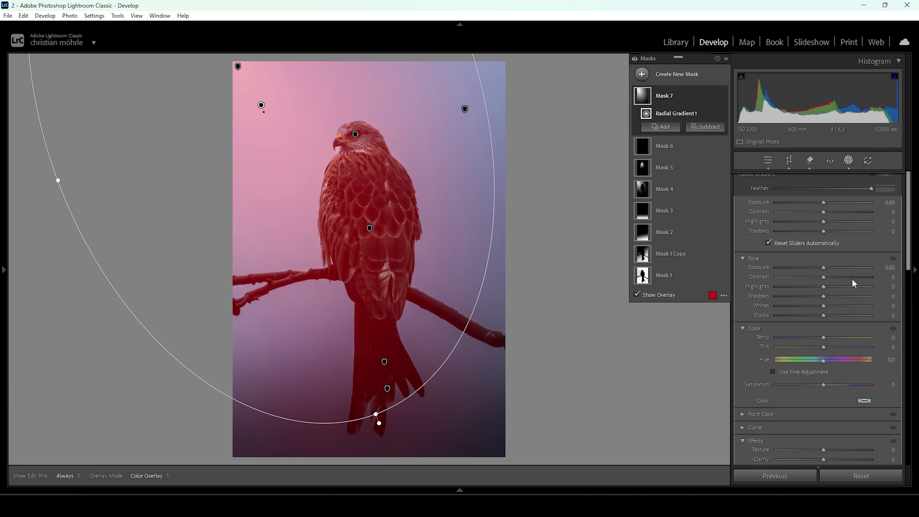
click(873, 178)
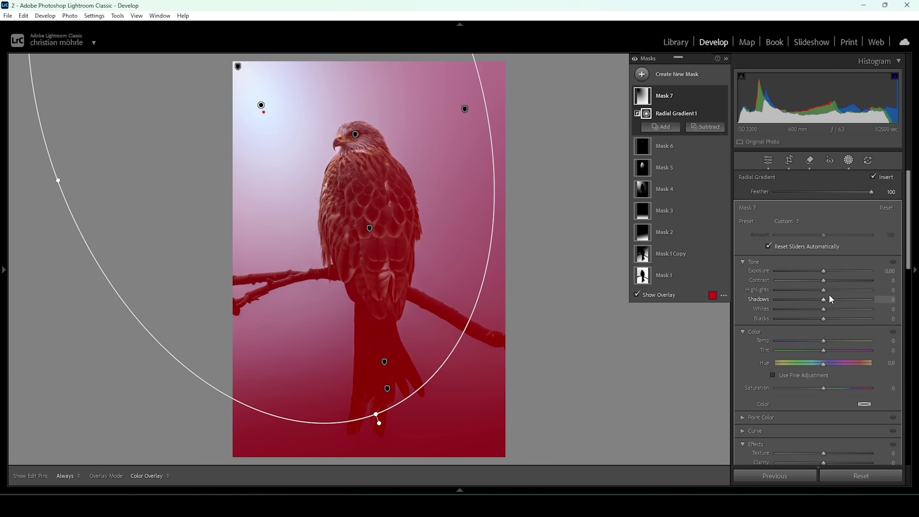
drag(822, 291, 811, 307)
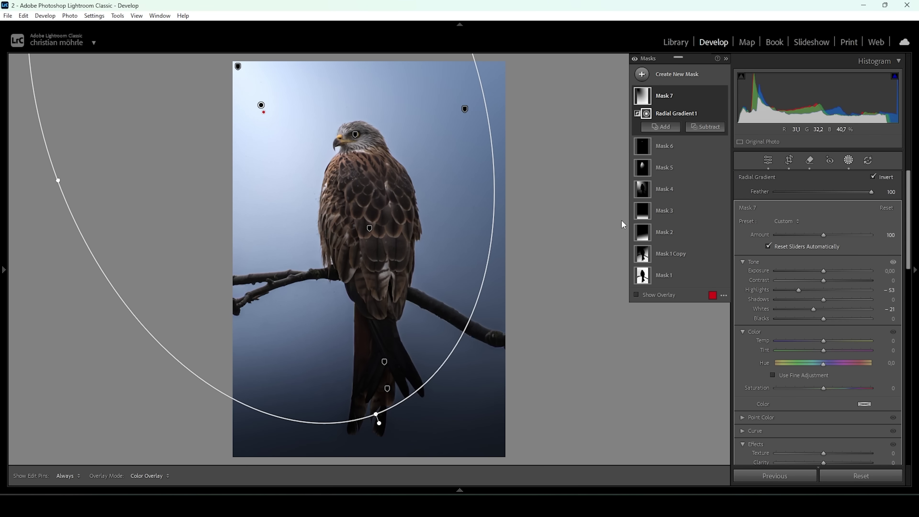
click(635, 59)
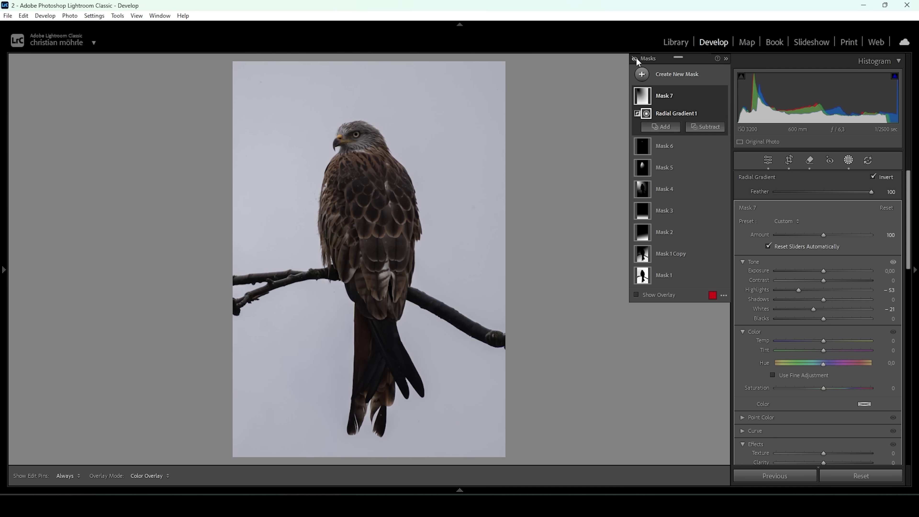
click(635, 59)
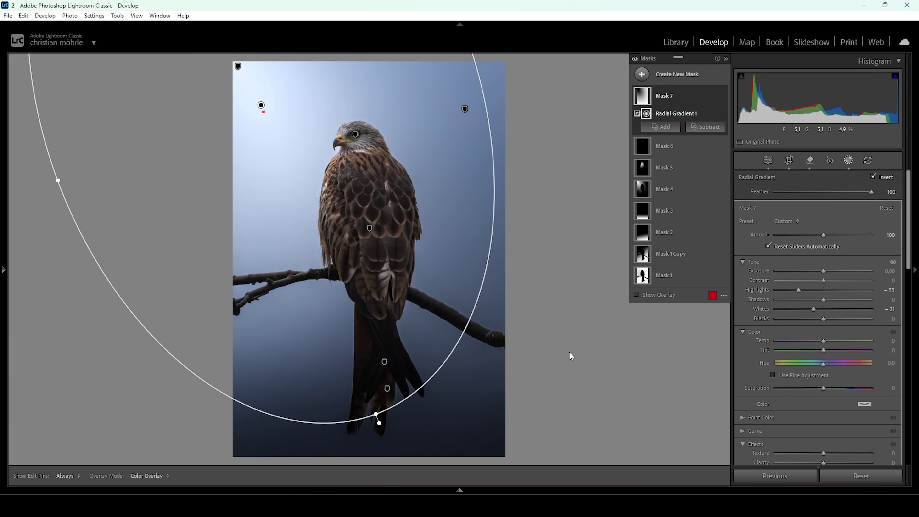
Step: In the Color Mixer, set the Saturation of Orange to +7, Yellow to +17 and Blue to +15
click(767, 161)
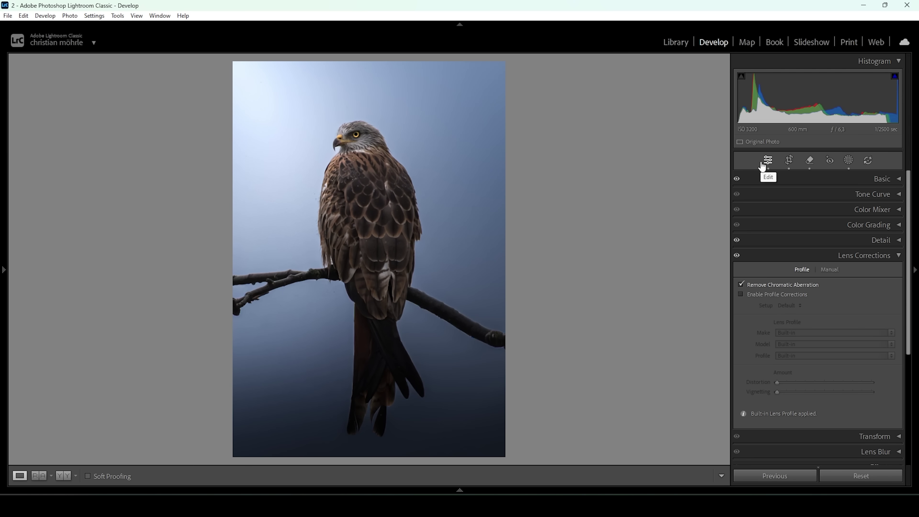
click(860, 213)
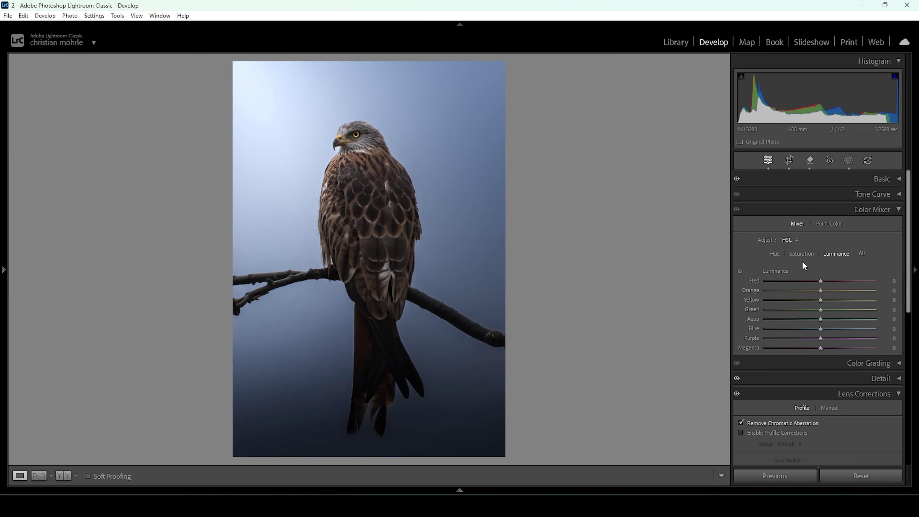
click(802, 254)
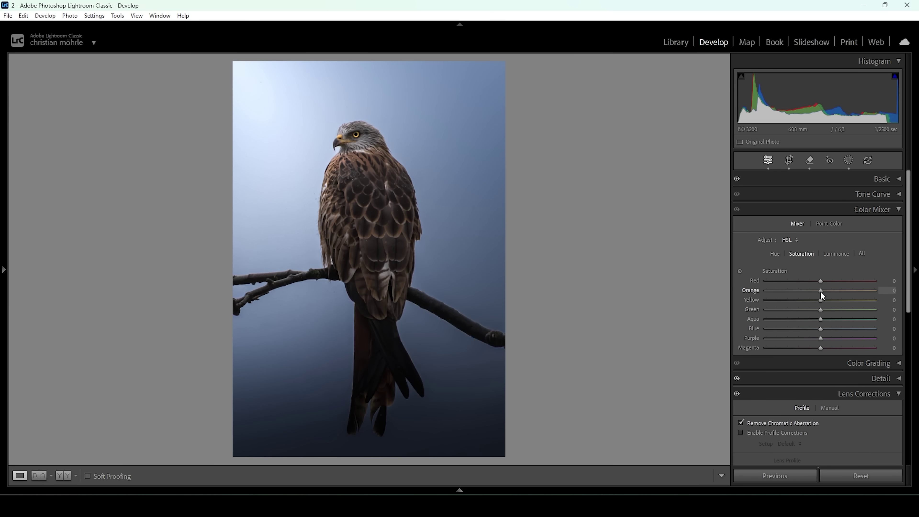
drag(820, 291, 823, 293)
drag(821, 301, 827, 300)
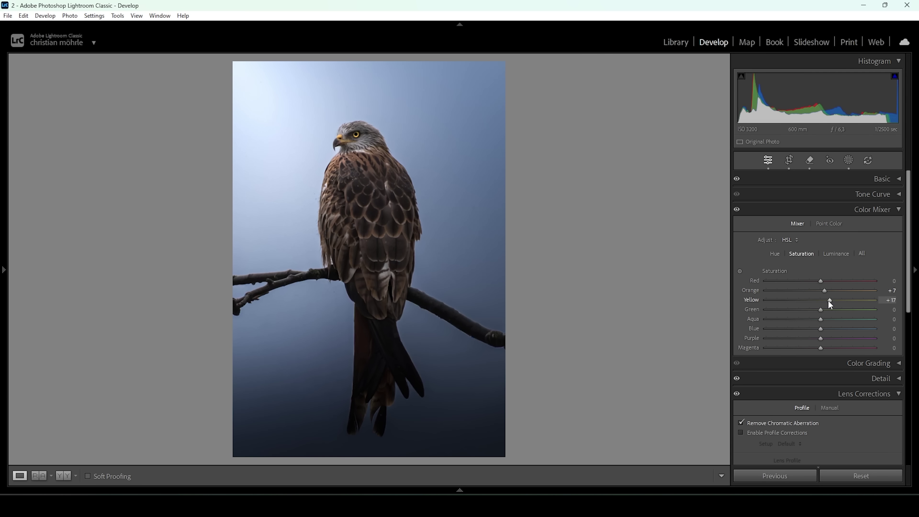
drag(821, 332, 826, 332)
drag(825, 330, 829, 330)
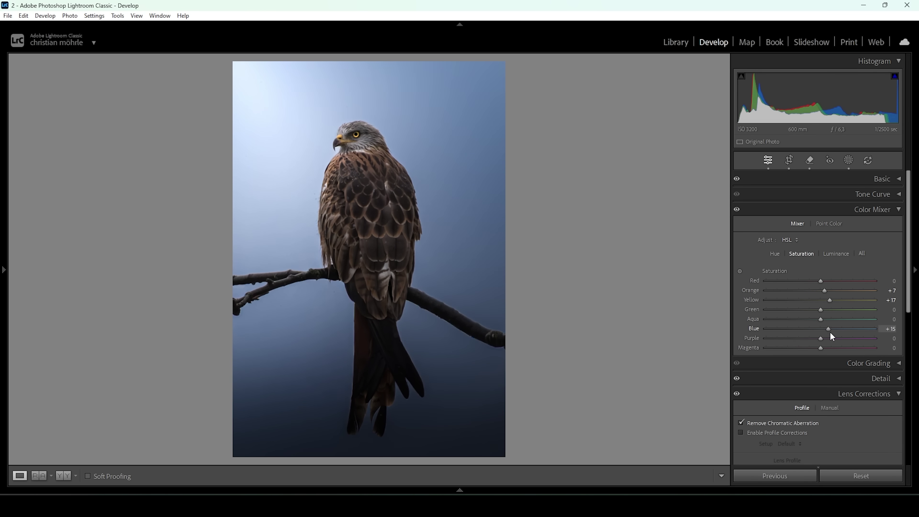
Step: In the Color Mixer, set the Luminance of Orange to +12, Yellow to -15 and Blue to +8
click(831, 253)
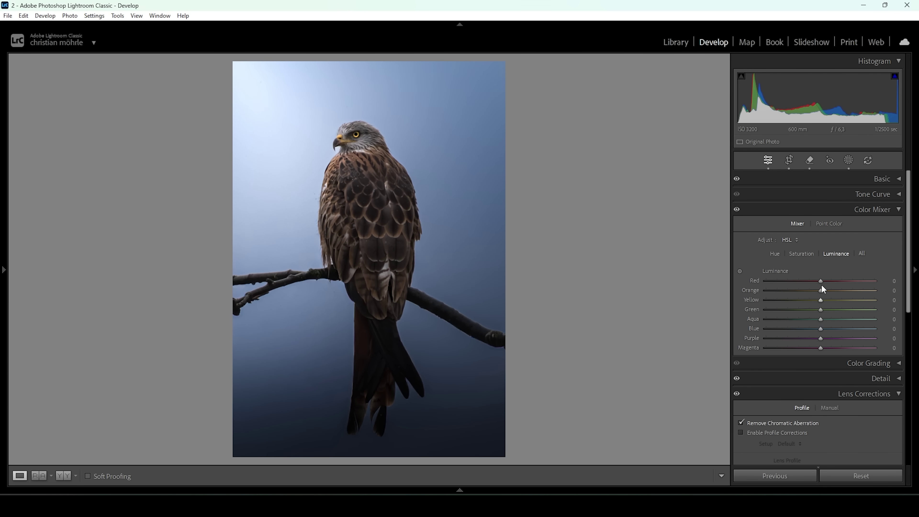
drag(821, 290, 828, 290)
drag(829, 292, 827, 296)
drag(820, 328, 825, 329)
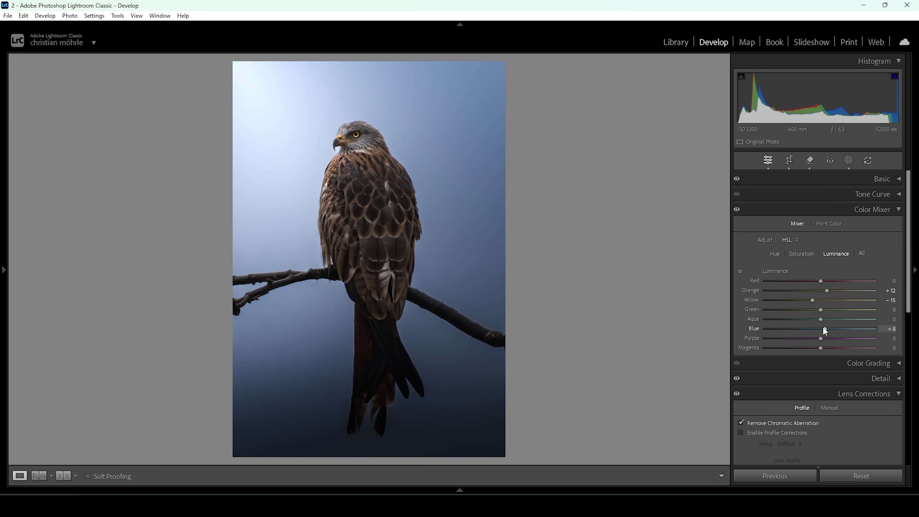
click(875, 213)
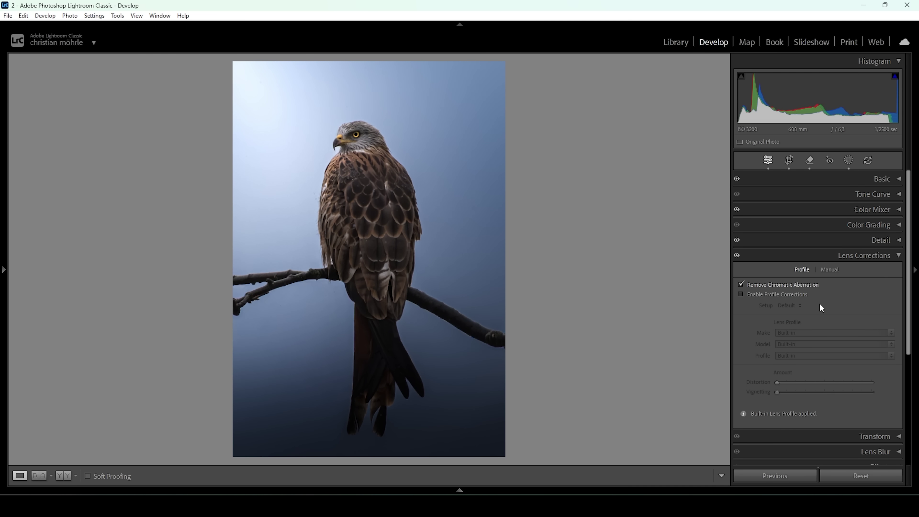
Step: In Calibration, set the Blue Primary Hue to -17 and Saturation to +21
click(874, 254)
scroll(821, 304, down, 1)
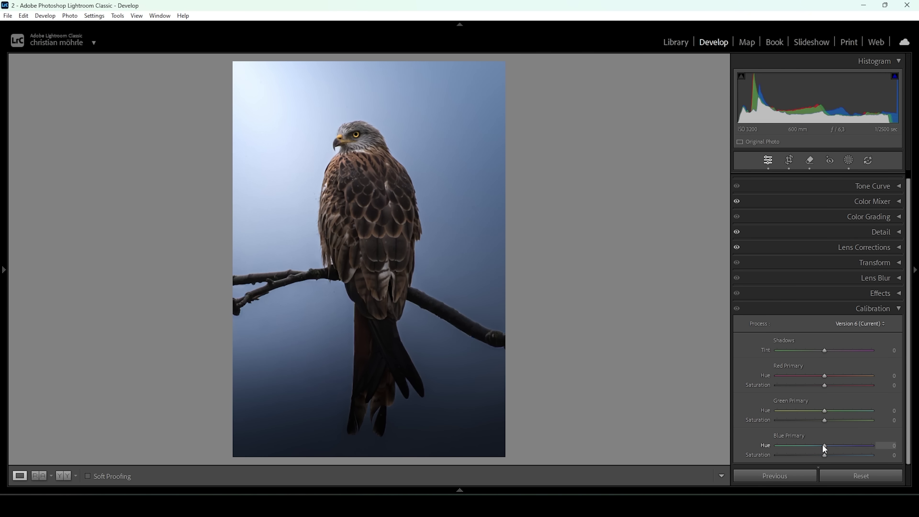
mouse_move(820, 447)
mouse_down()
mouse_move(814, 444)
mouse_move(836, 455)
mouse_up()
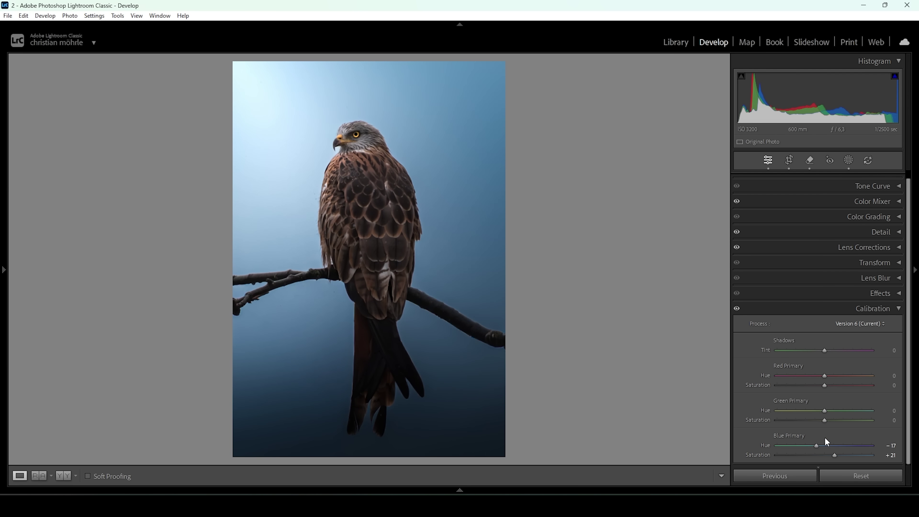
click(853, 307)
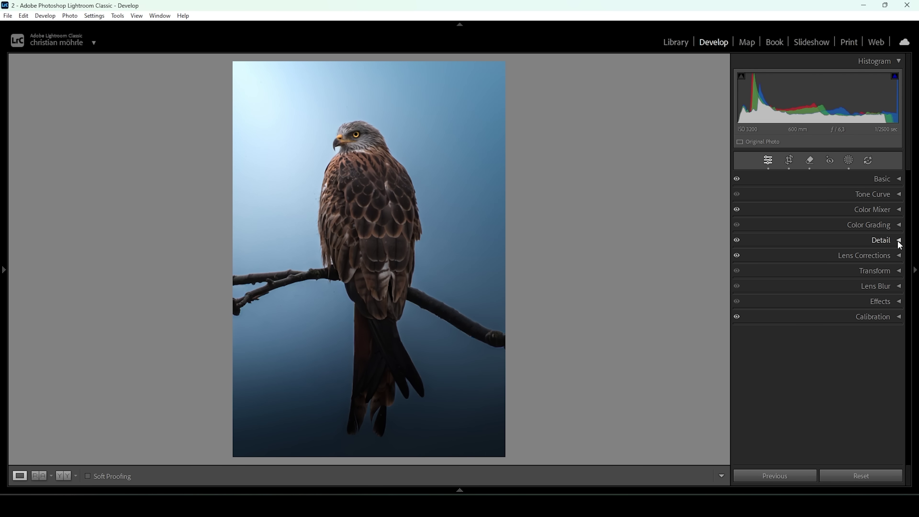
Step: Sharpen the photo with Amount 60, Radius 0.5, Detail 100 and Masking 61
click(897, 240)
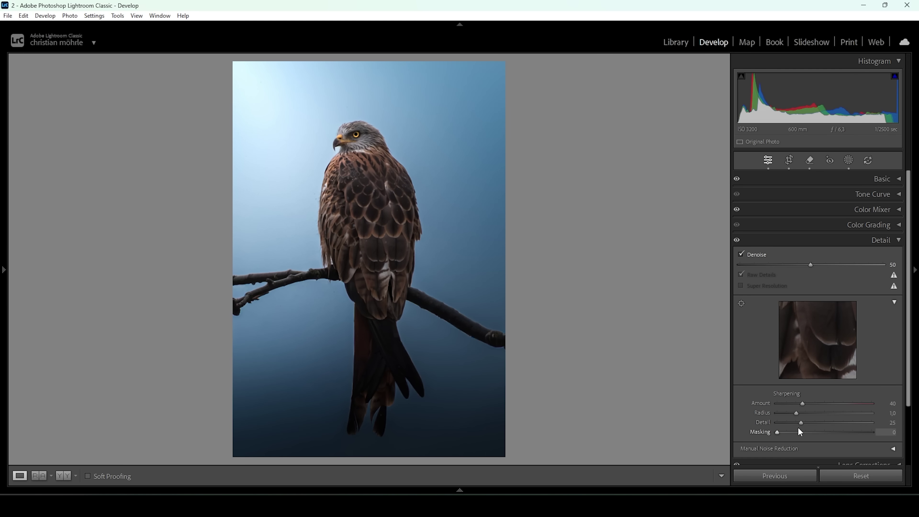
drag(794, 415, 717, 420)
drag(801, 424, 888, 423)
drag(777, 433, 833, 433)
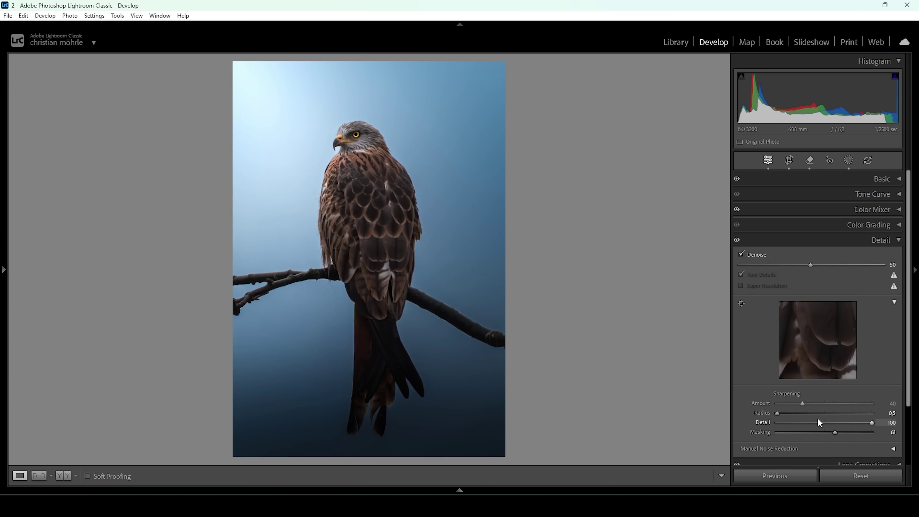
drag(805, 402, 813, 402)
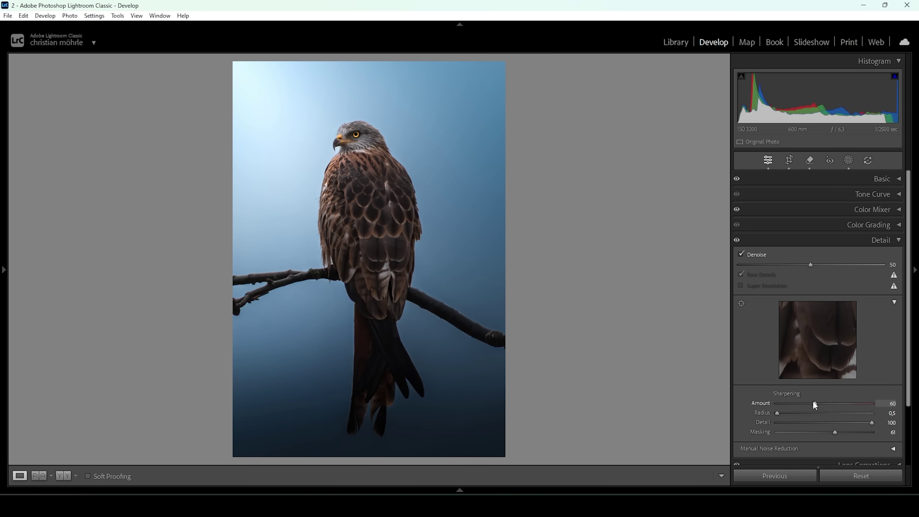